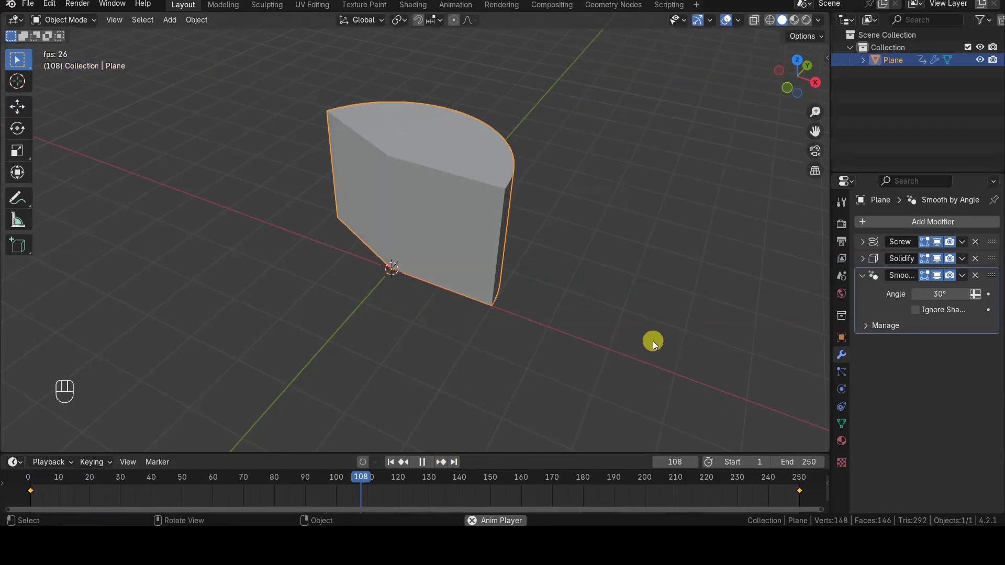
Step: In Object Mode, collapse the Screw modifier and add a Solidify modifier to the wedge
key("KP_7")
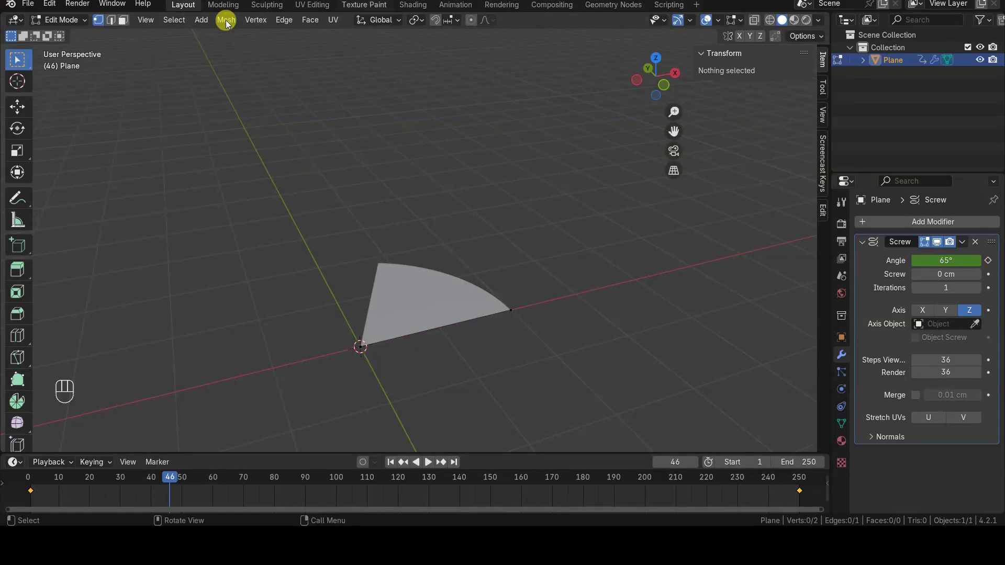
key("Tab")
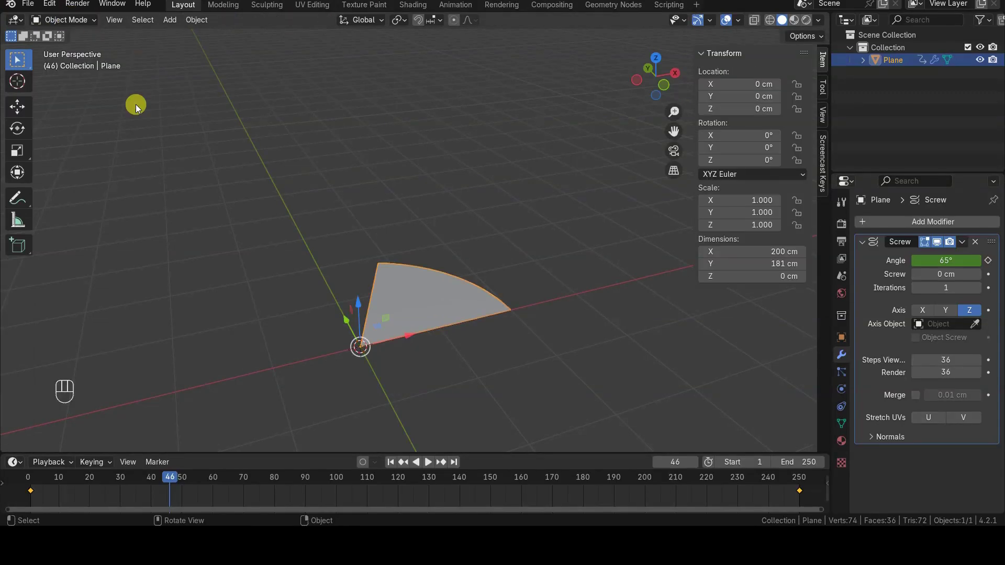
left_click(861, 241)
left_click(958, 220)
type("solid")
key("Return")
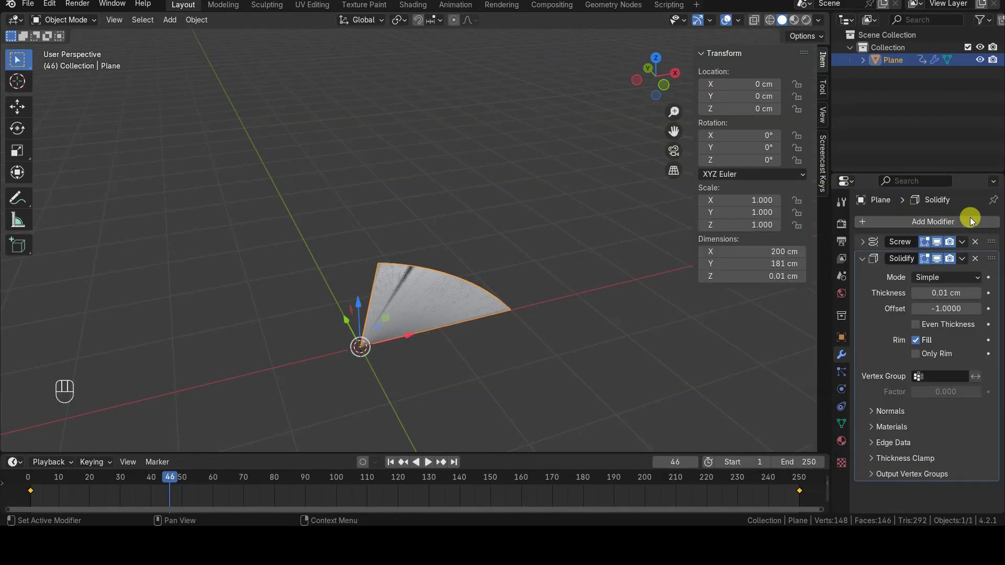
Step: Set the Solidify thickness to -240 cm, undoing an accidental -200 offset change
left_click(945, 309)
type("-200")
key("Return")
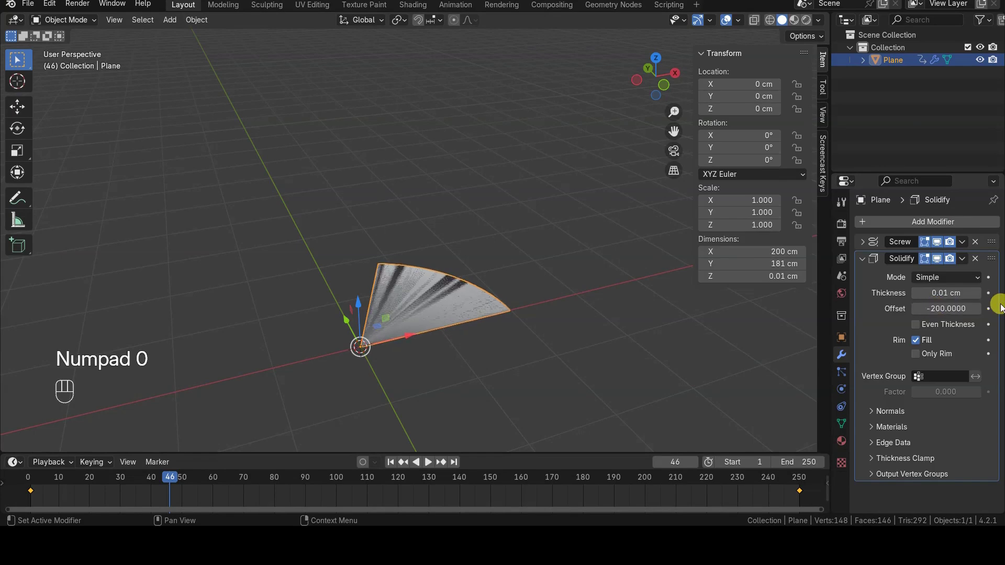
key("ctrl+z")
key("ctrl+z")
left_click(968, 292)
type("-200")
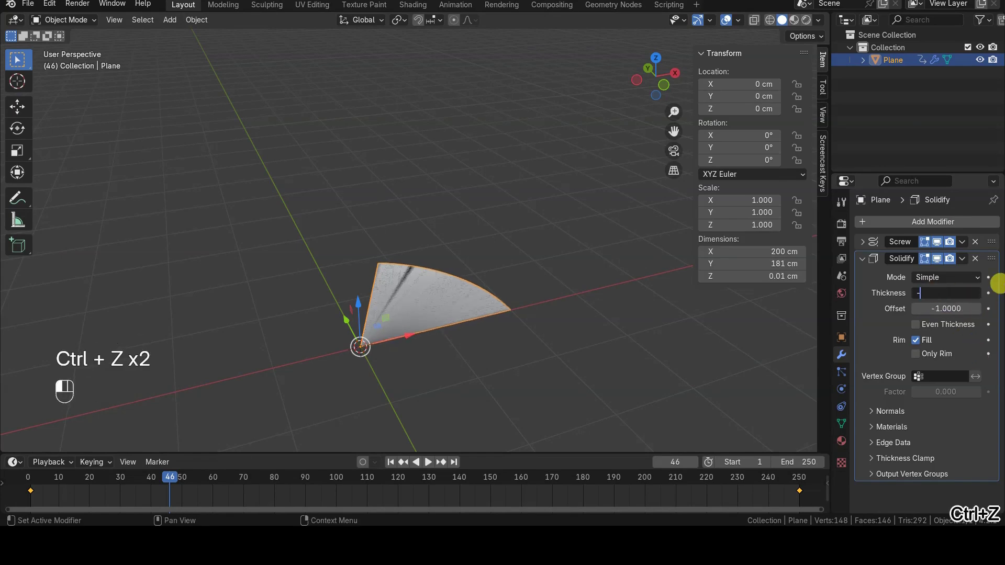
key("Return")
left_click(947, 292)
type("-240")
key("Return")
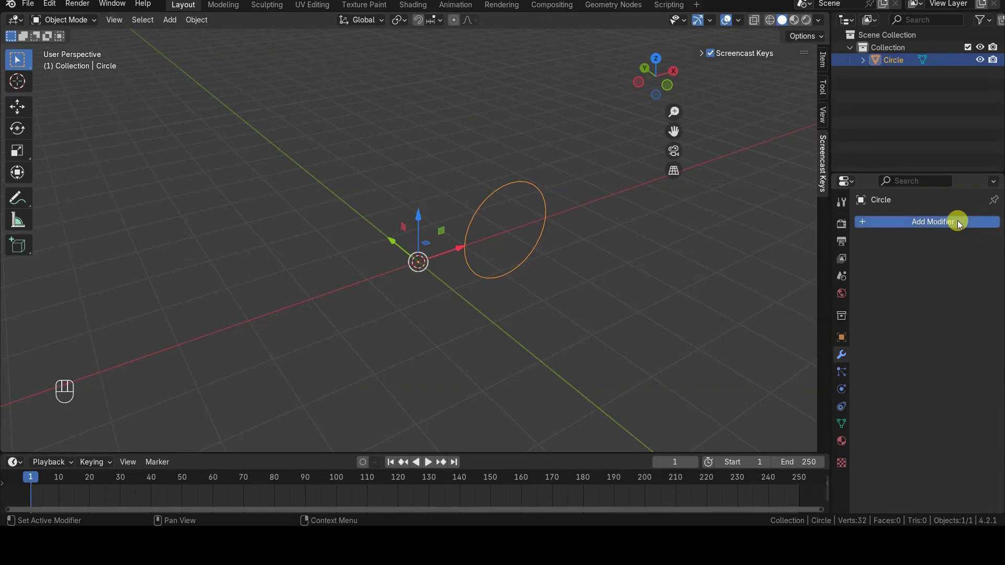
Step: Add a Screw modifier to the circle and try screw 207 cm with 5 iterations
left_click(956, 221)
type("sc")
key("Return")
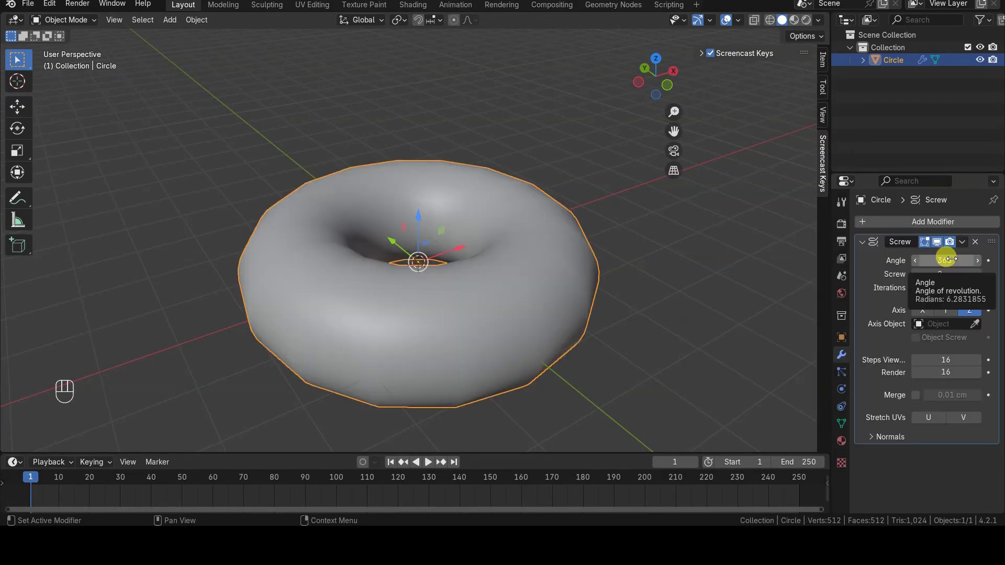
left_click_drag(942, 274, 919, 269)
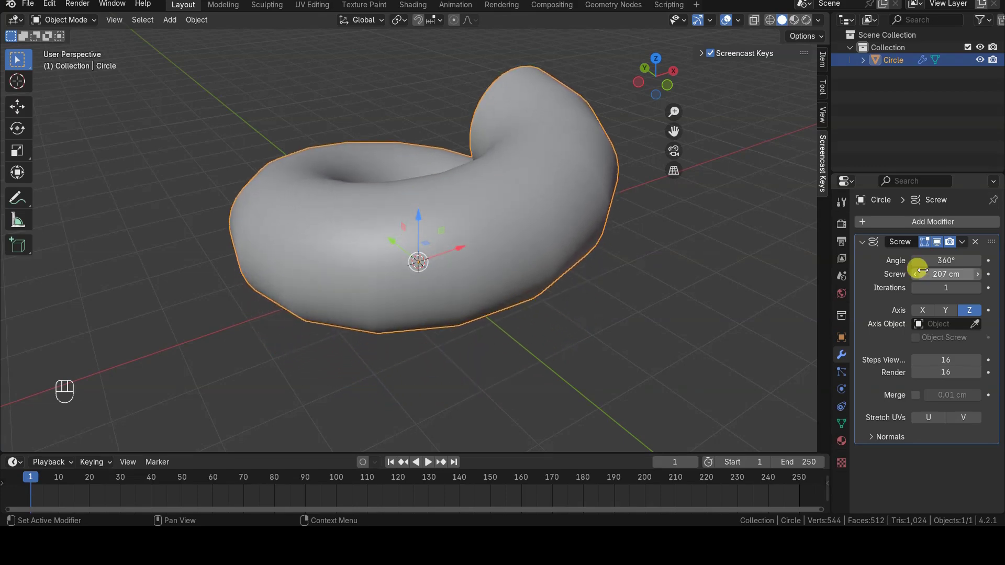
scroll(572, 263, "down", 2)
middle_click_drag(572, 263, 657, 249)
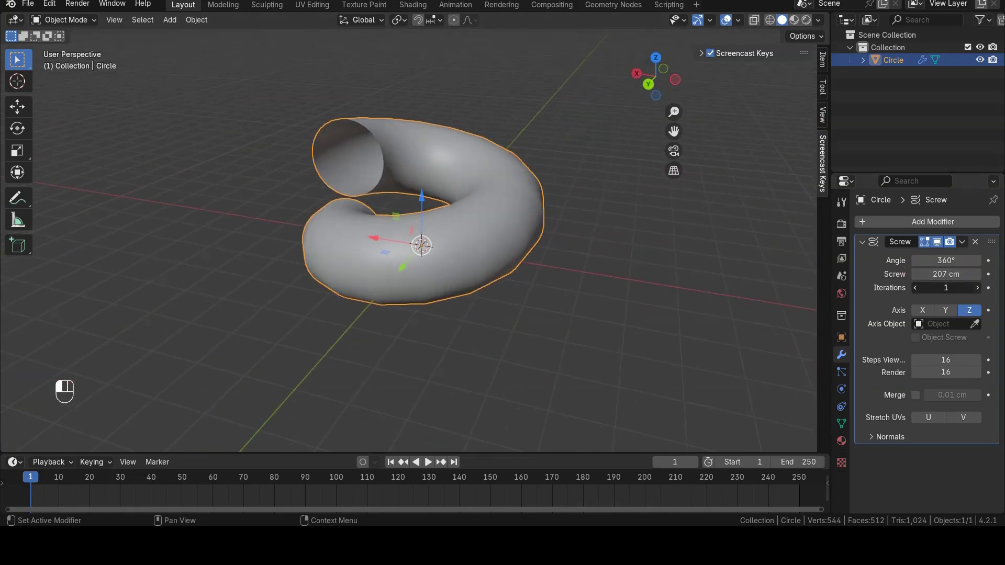
left_click_drag(942, 288, 981, 287)
middle_click_drag(507, 280, 541, 311, "shift")
scroll(525, 303, "up", 2)
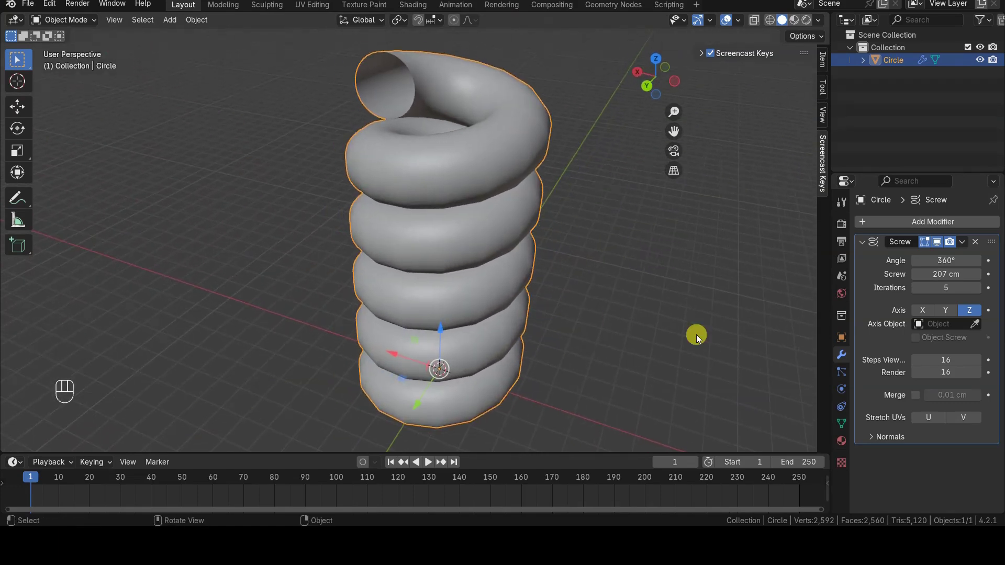
Step: Reset the Screw to 1 iteration and 0 cm screw, forming a closed torus
double_click(936, 287)
type("1")
key("Return")
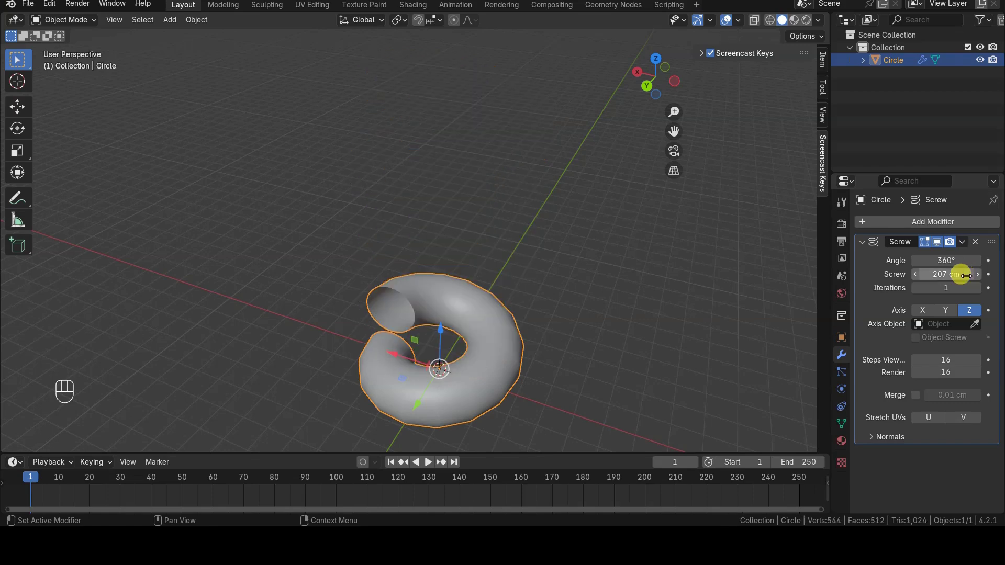
left_click(940, 274)
type("0")
key("Return")
middle_click_drag(563, 316, 536, 240, "shift")
middle_click_drag(406, 252, 369, 310)
scroll(374, 313, "up", 3)
Step: Inspect the circle in Edit Mode, then remove its Screw modifier
key("Tab")
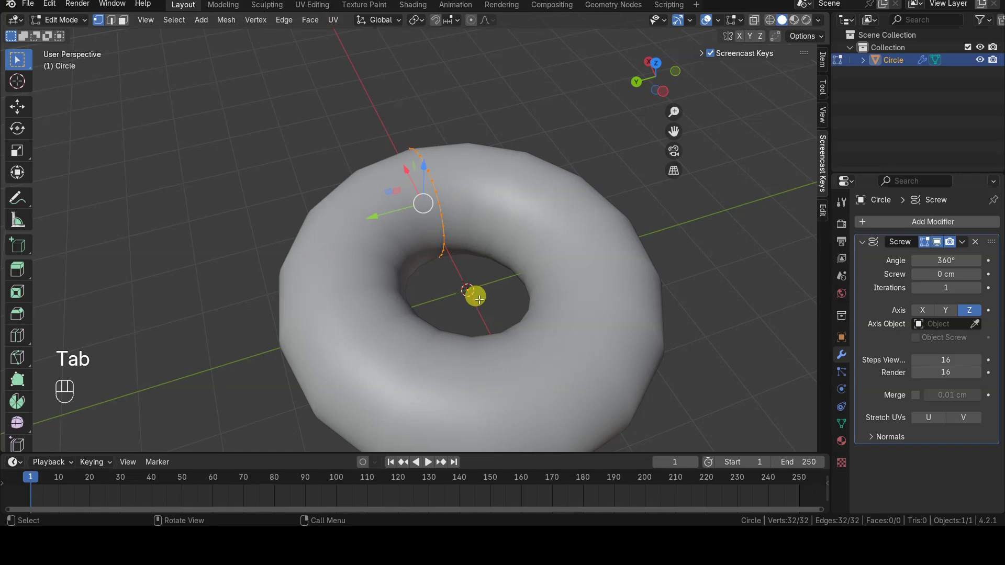
key("Tab")
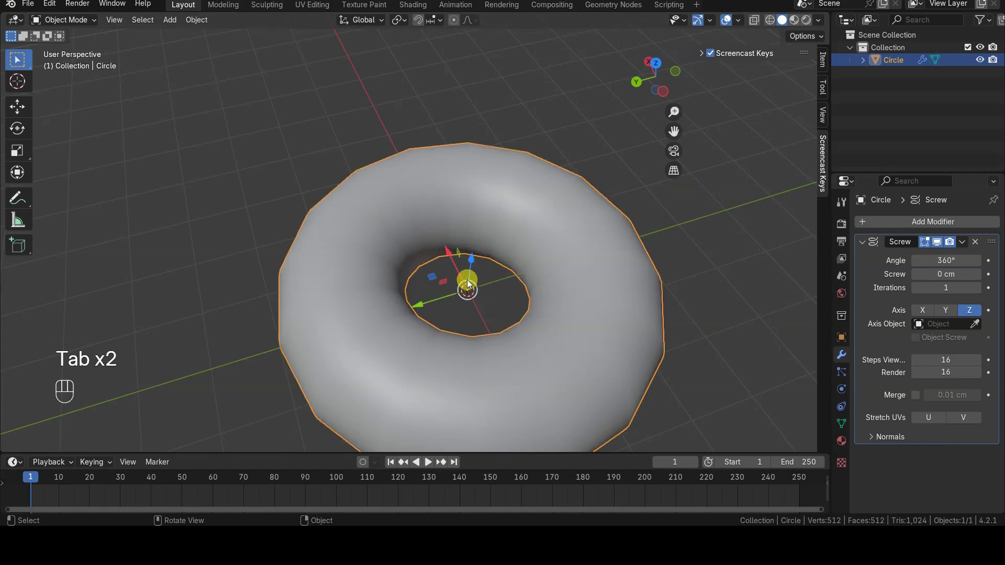
key("Tab")
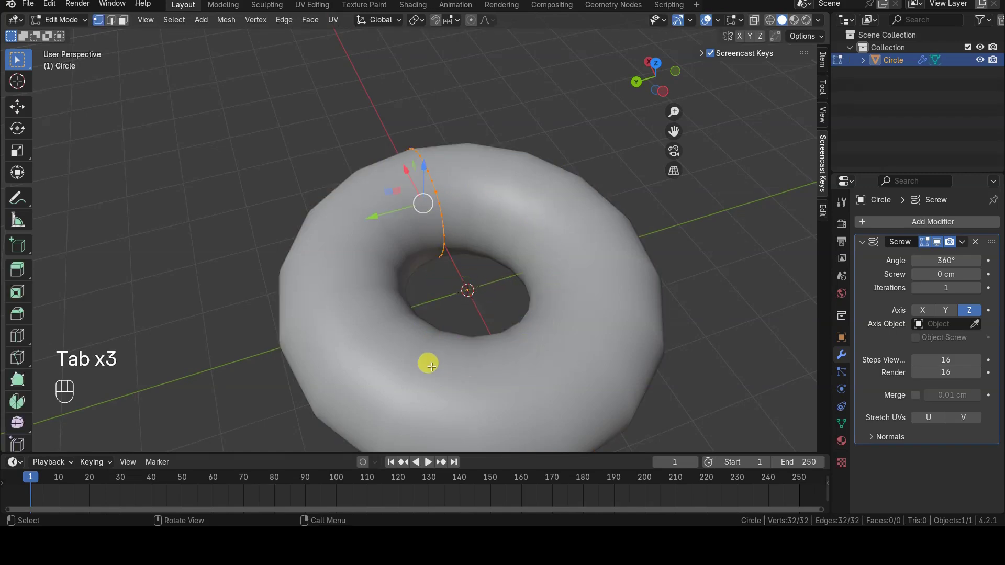
key("Tab")
middle_click_drag(629, 347, 569, 341)
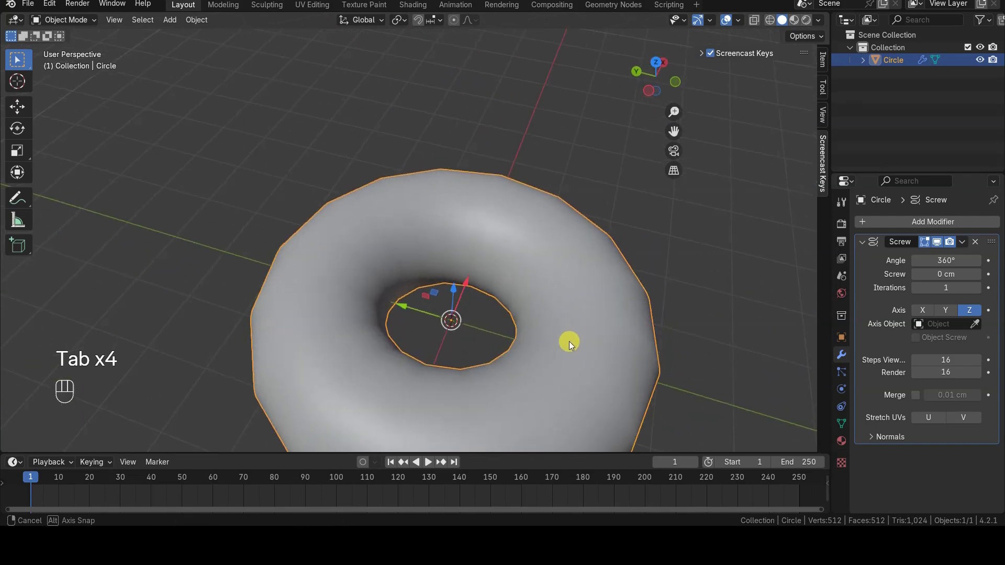
left_click(975, 242)
Step: Delete the bare circle object, leaving the scene empty
middle_click_drag(783, 287, 433, 306)
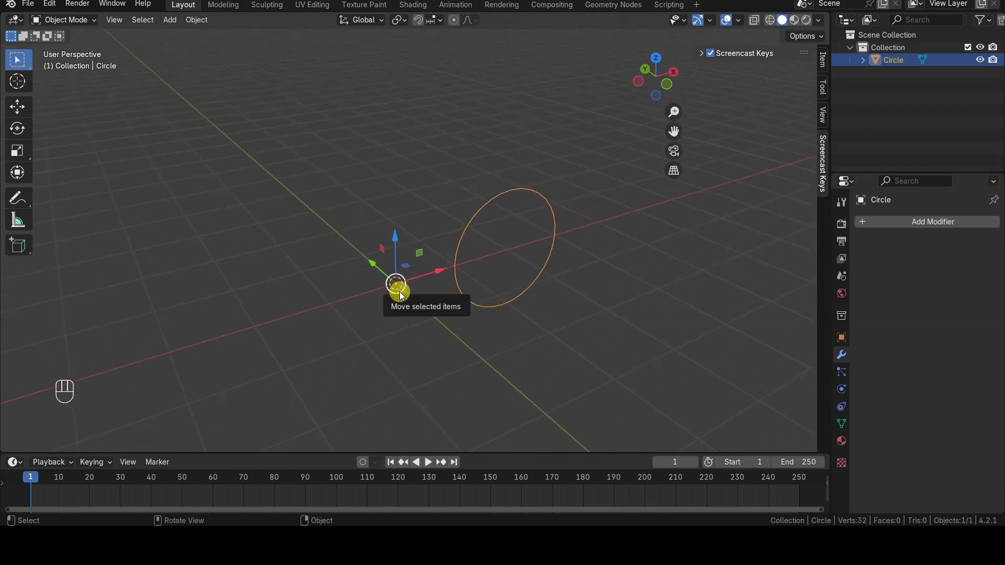
key("x")
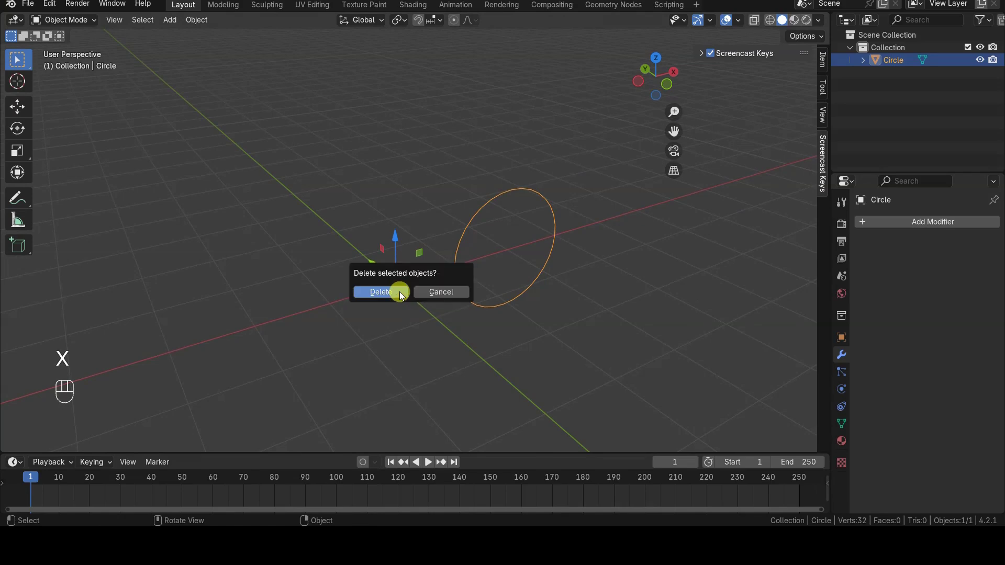
left_click(380, 292)
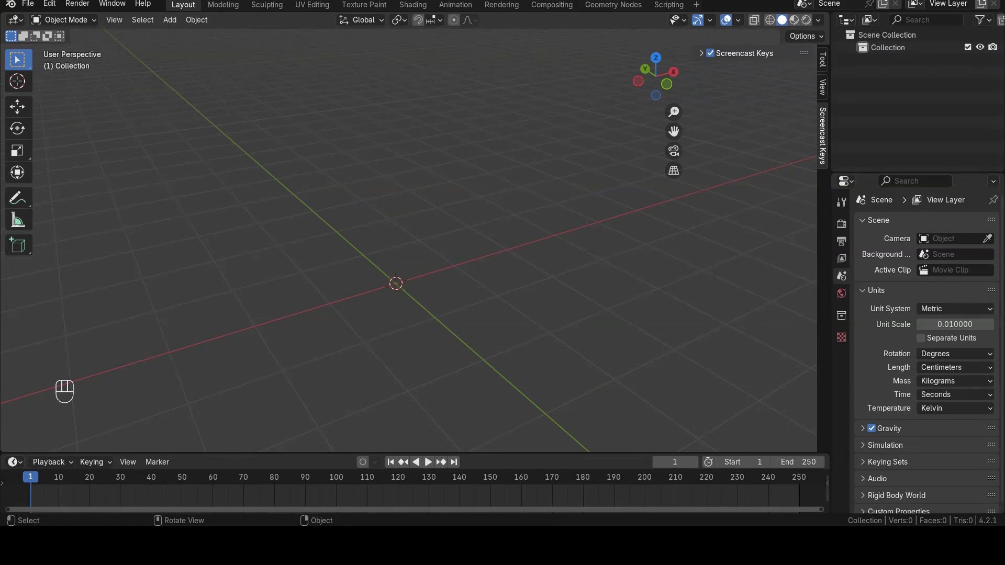
key("shift+a")
Step: Add a plane and rotate it 90° on the X axis to stand upright
mouse_move(426, 244)
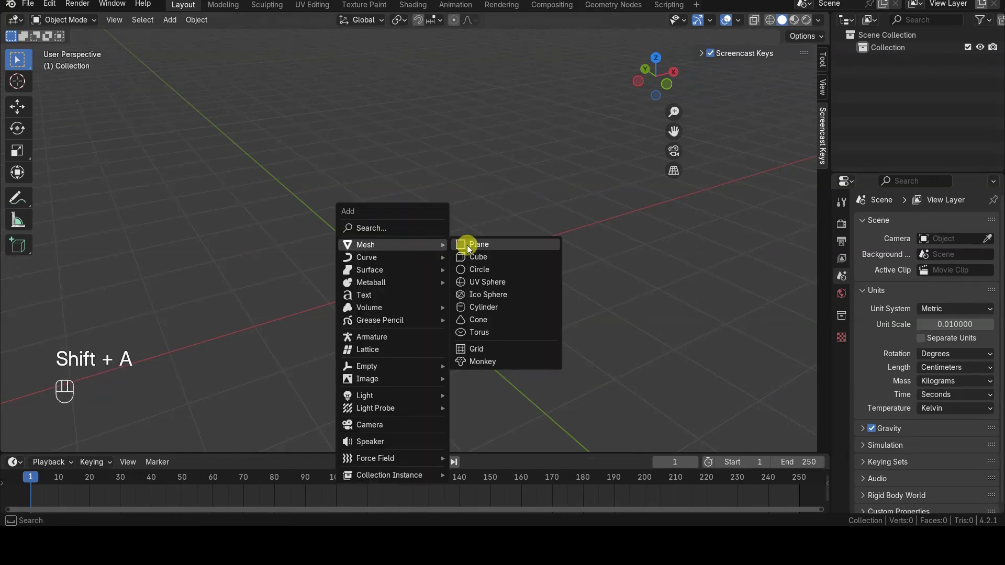
left_click(489, 244)
key("r")
key("x")
key("KP_9")
key("KP_0")
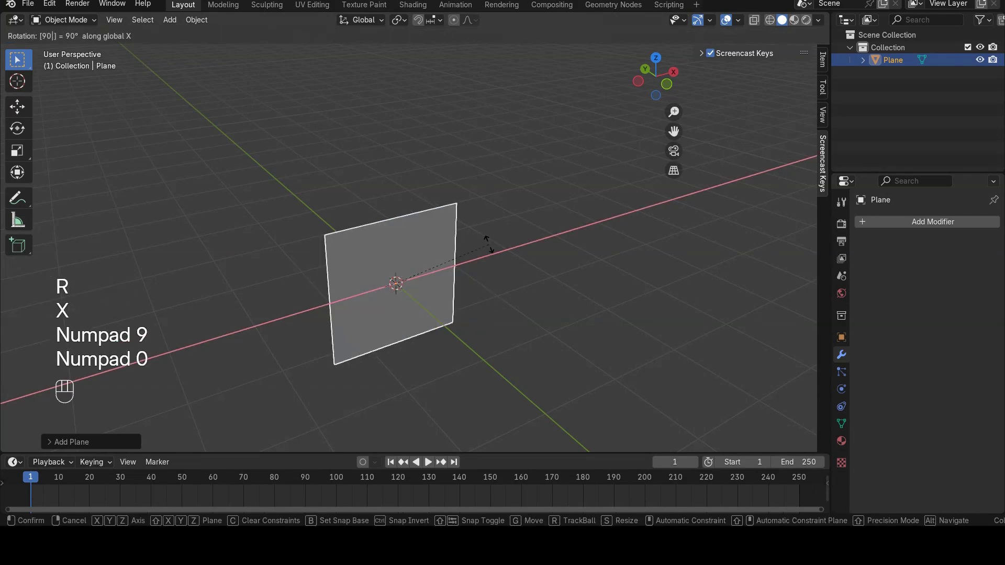
key("KP_Enter")
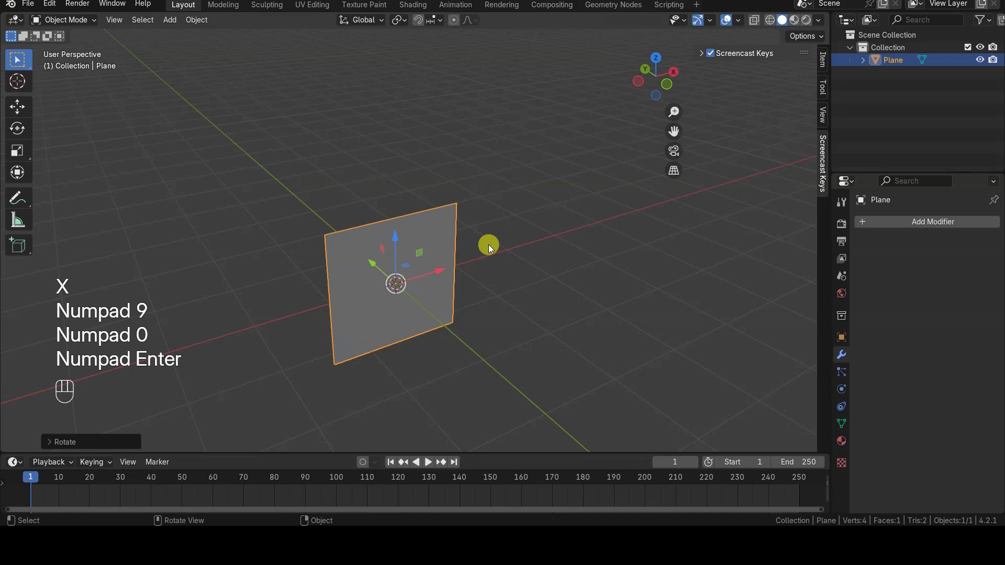
Step: Move the plane 100 cm along X and 100 cm up Z
key("g")
key("x")
key("KP_1")
key("KP_0")
key("KP_0")
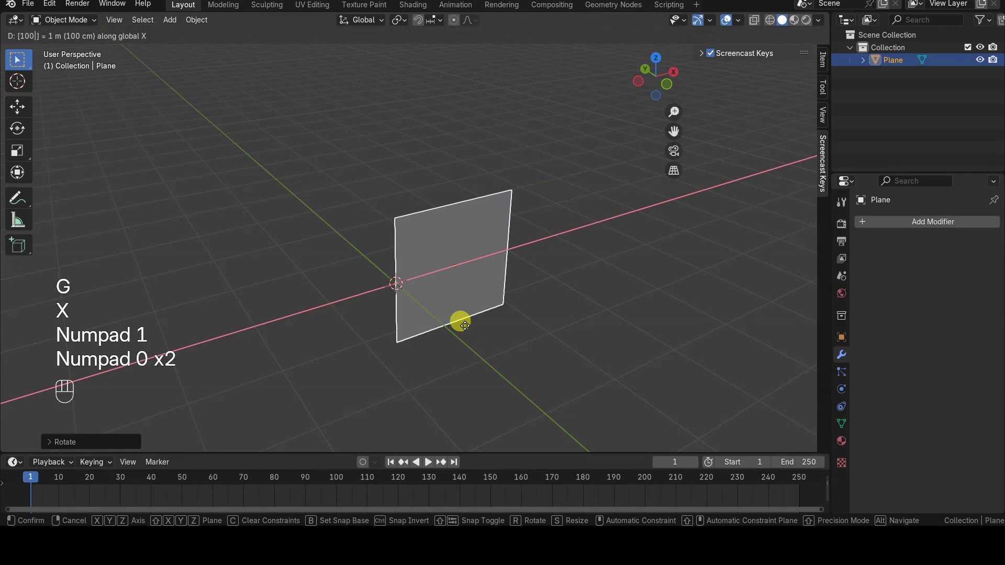
key("KP_Enter")
key("g")
key("z")
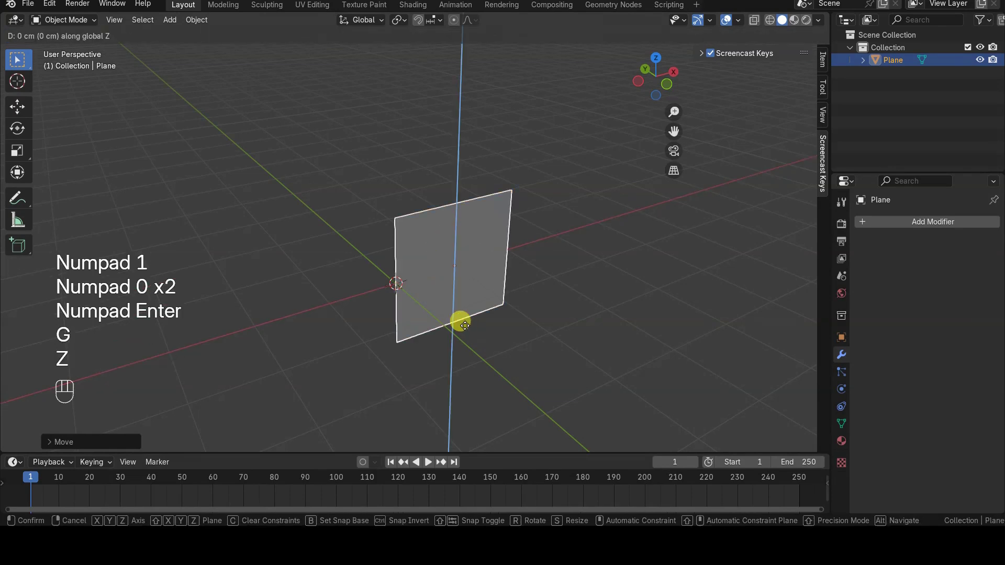
key("KP_1")
key("KP_0")
key("KP_0")
key("KP_Enter")
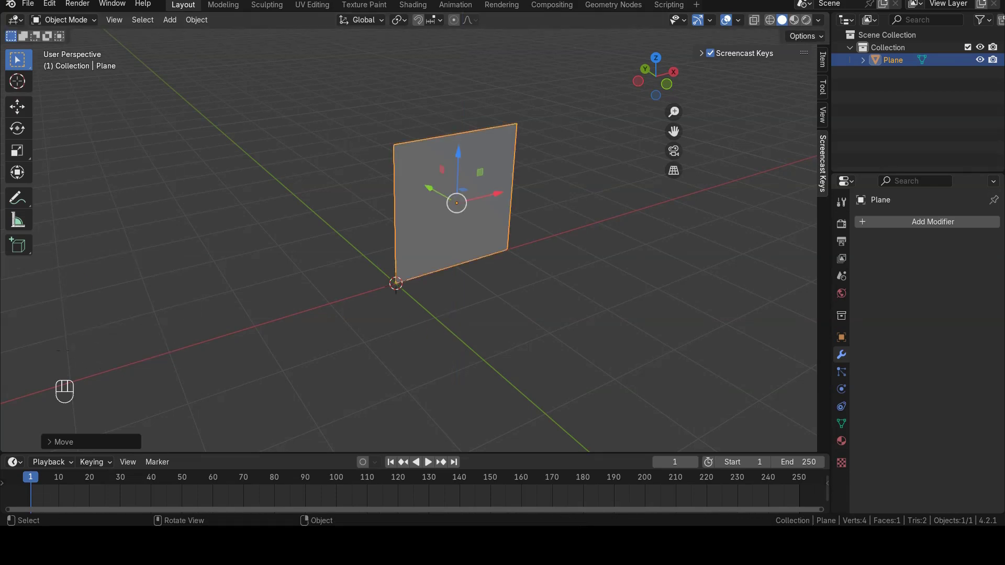
Step: Snap the 3D cursor to the plane's bottom-left corner vertex, then return to Object Mode
key("Tab")
left_click(399, 283)
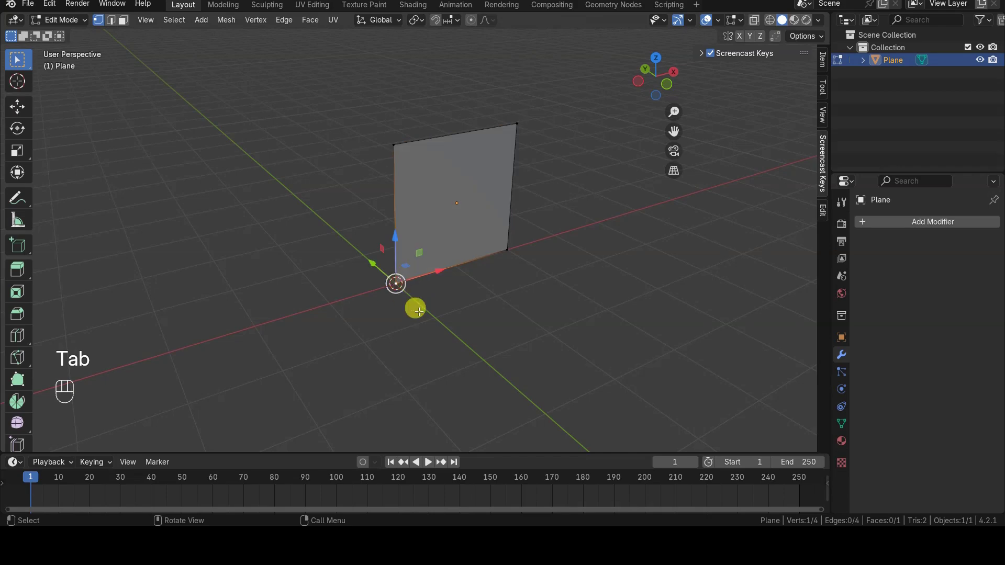
key("shift+s")
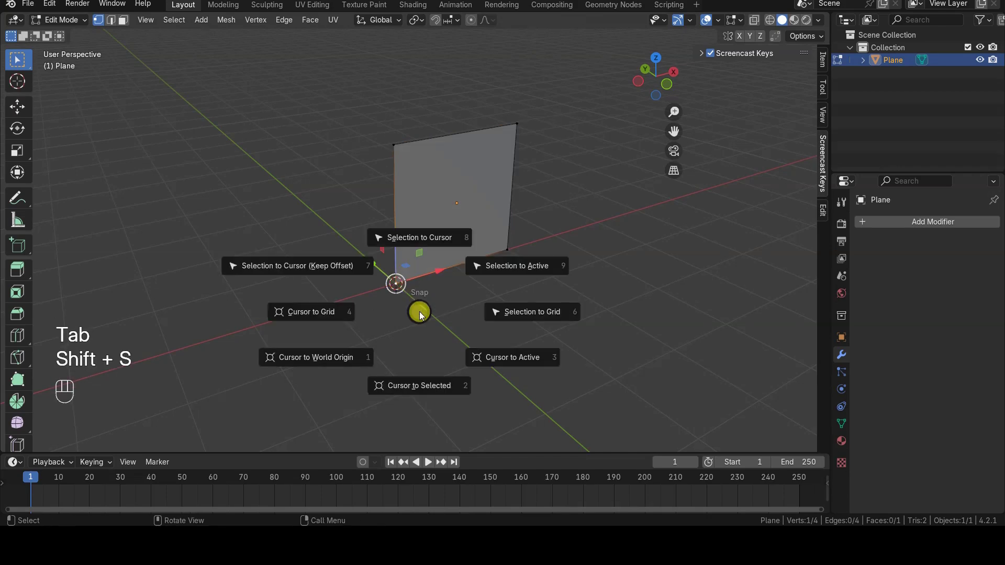
left_click(413, 376)
key("Tab")
right_click(425, 270)
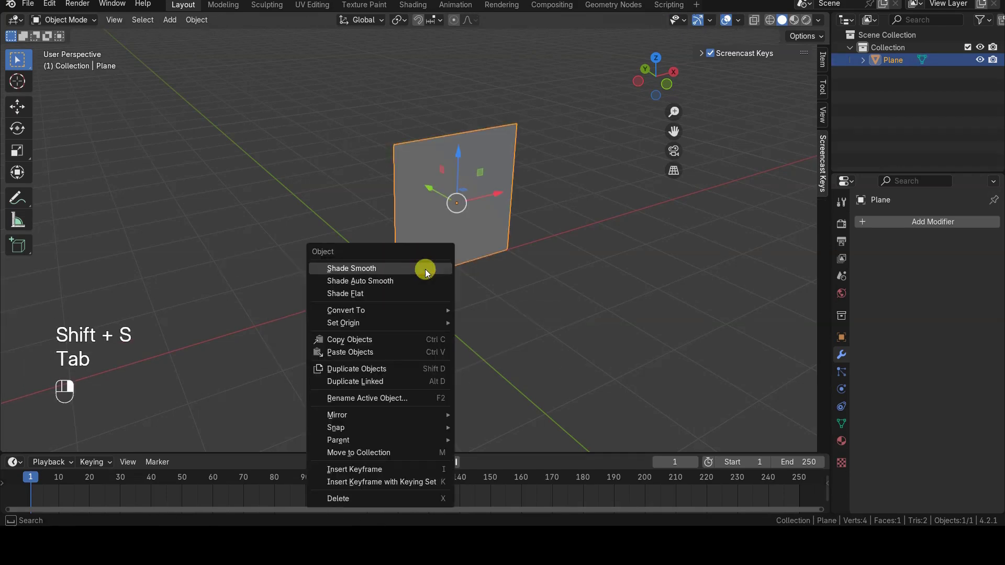
mouse_move(415, 323)
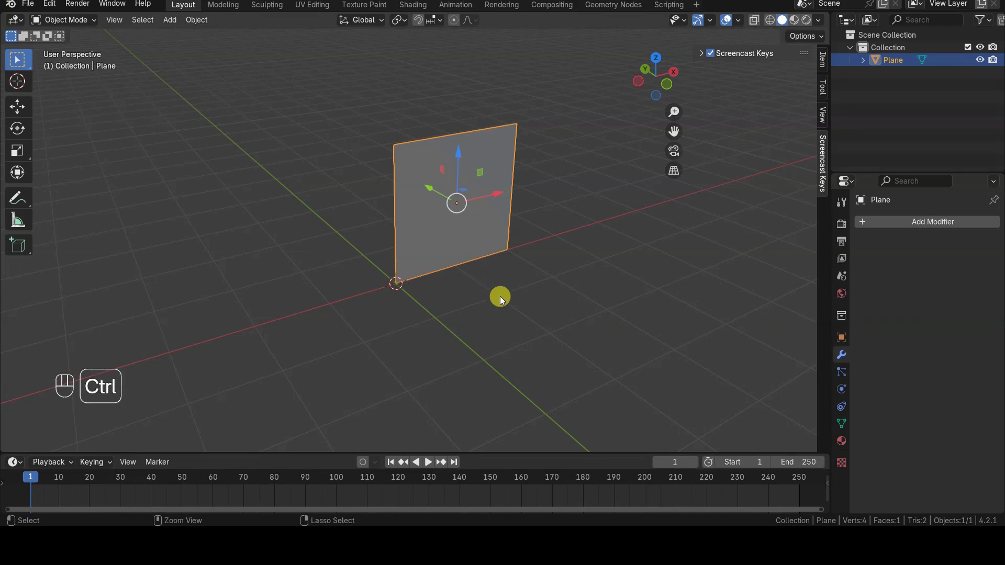
Step: Apply the plane's location and show its transform values in the Item panel
key("ctrl+a")
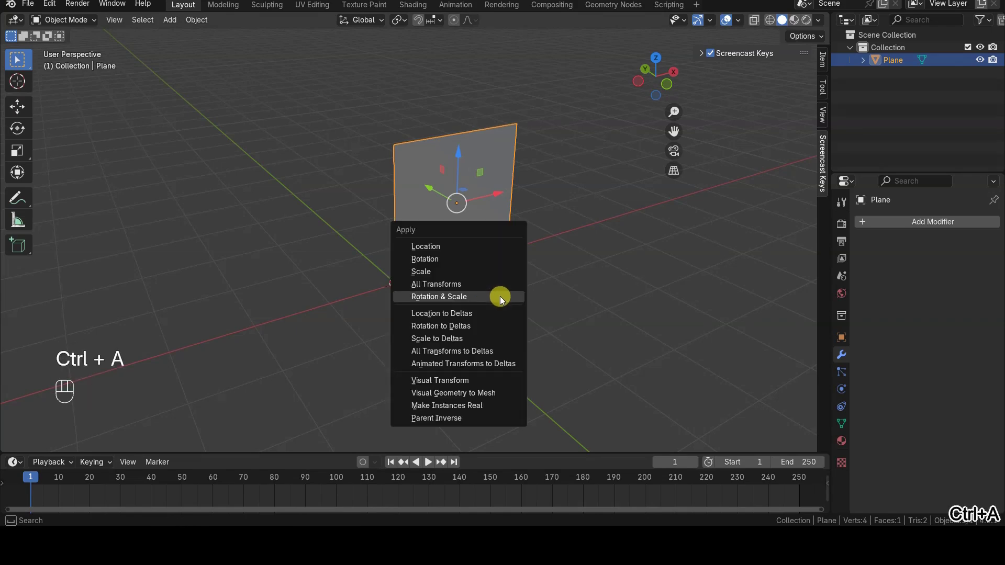
left_click(500, 247)
scroll(481, 303, "up", 1)
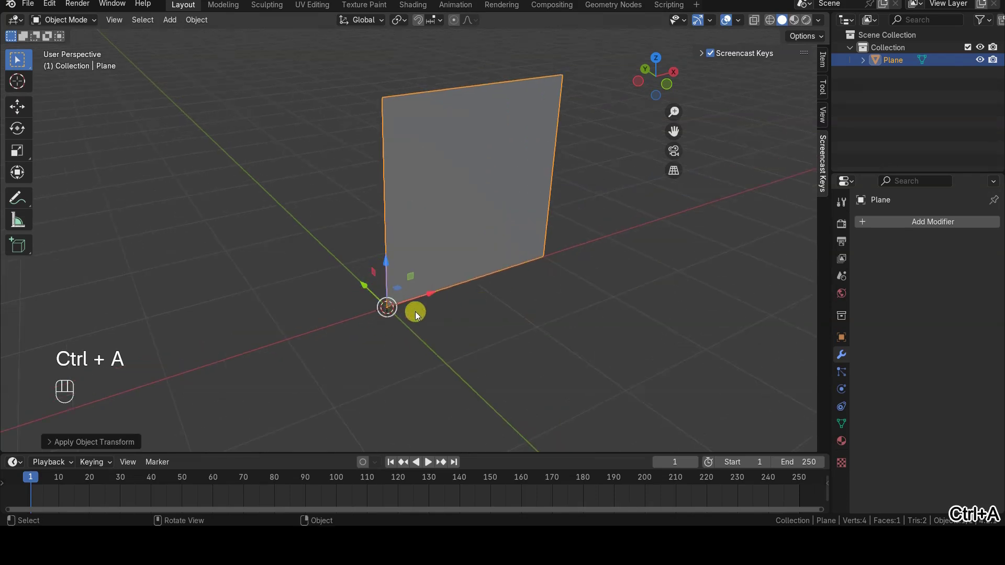
scroll(385, 314, "down", 1)
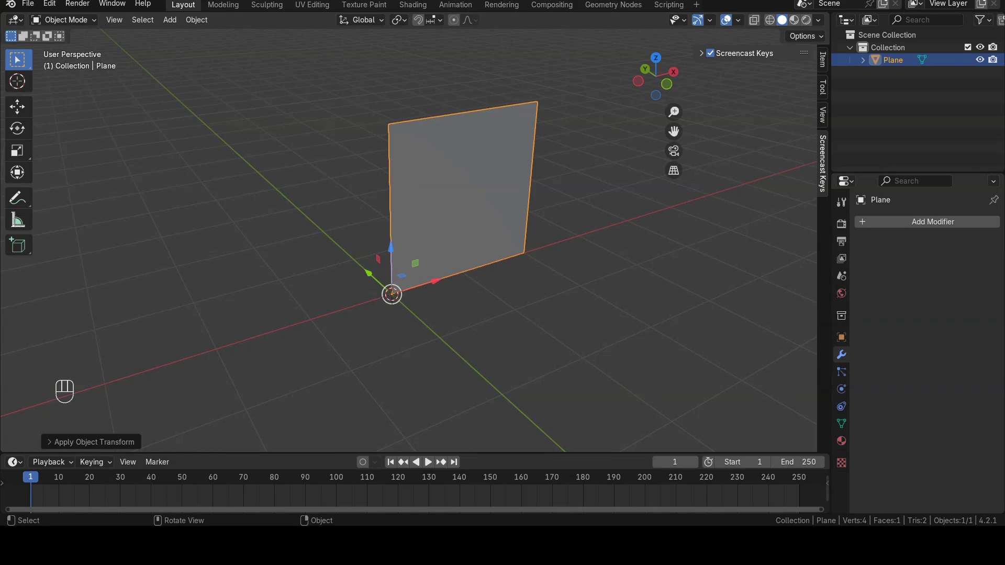
left_click(823, 59)
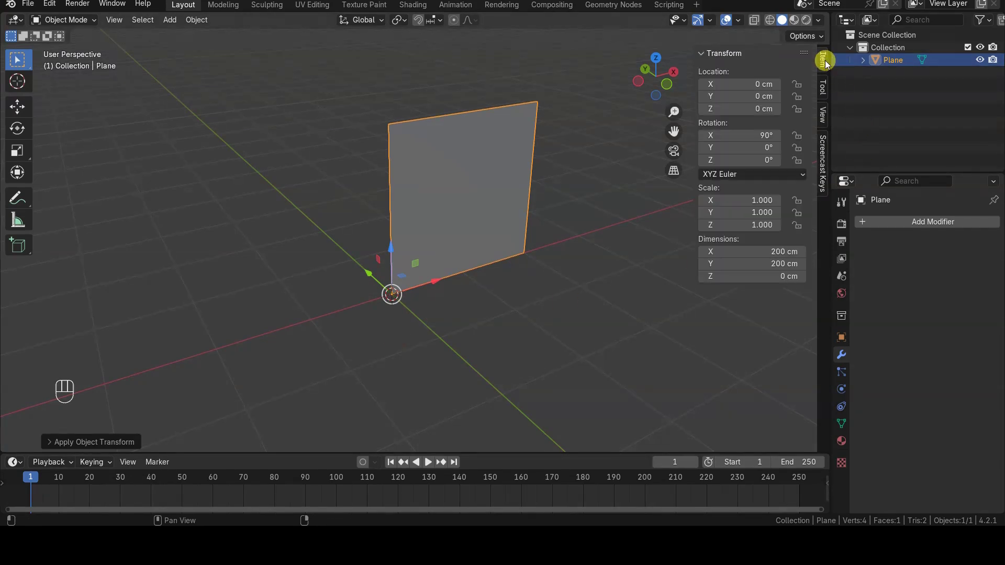
left_click(457, 211)
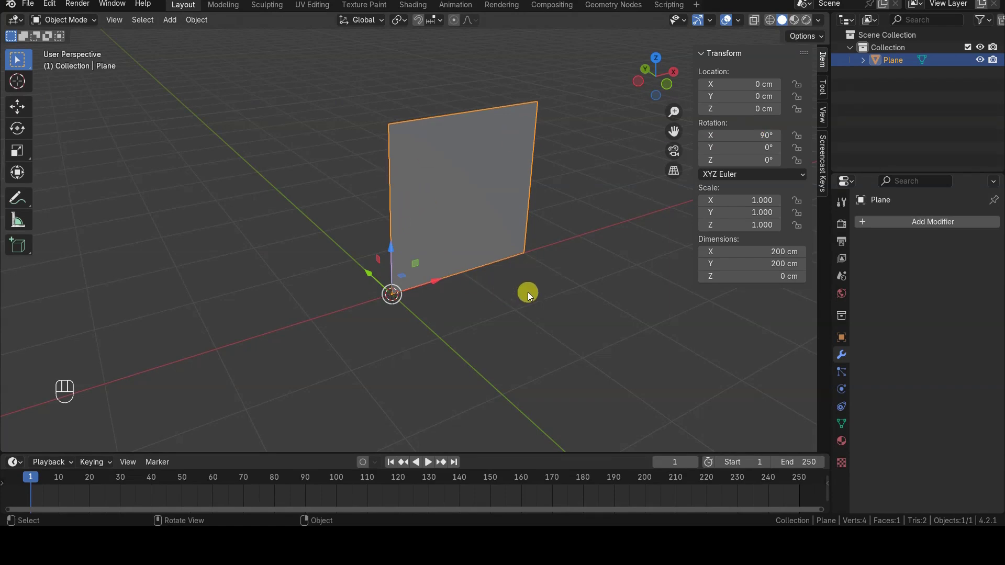
Step: Apply the plane's rotation so Rotation X reads 0° instead of 90°
key("ctrl+a")
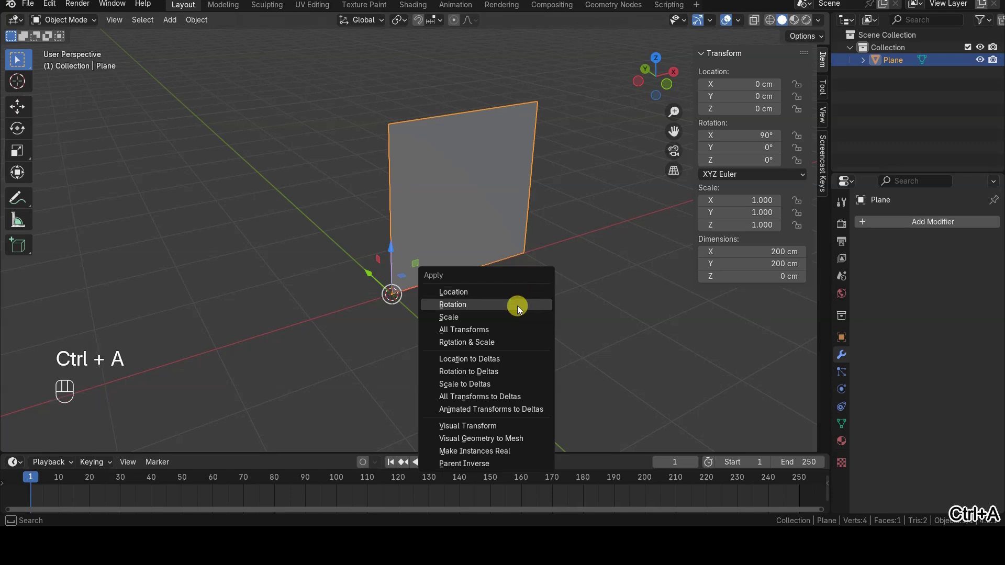
left_click(517, 306)
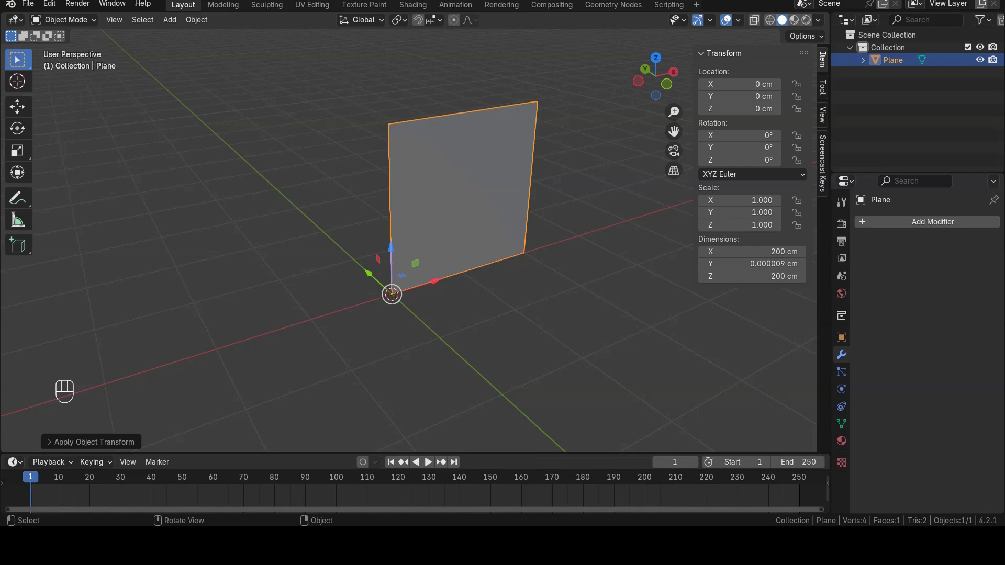
left_click(933, 221)
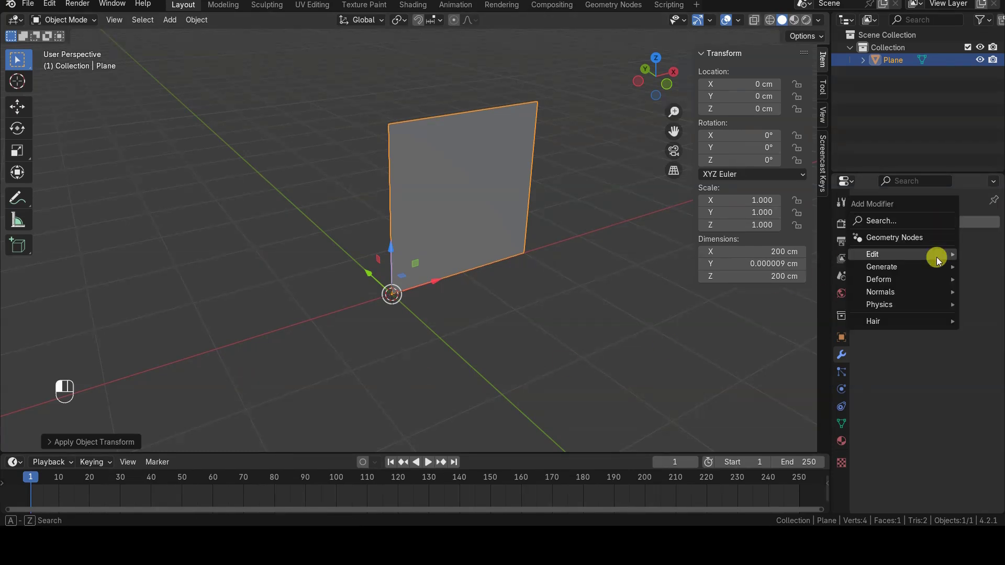
Step: Add a Screw modifier that revolves the plane into a cylinder around Z
type("scr")
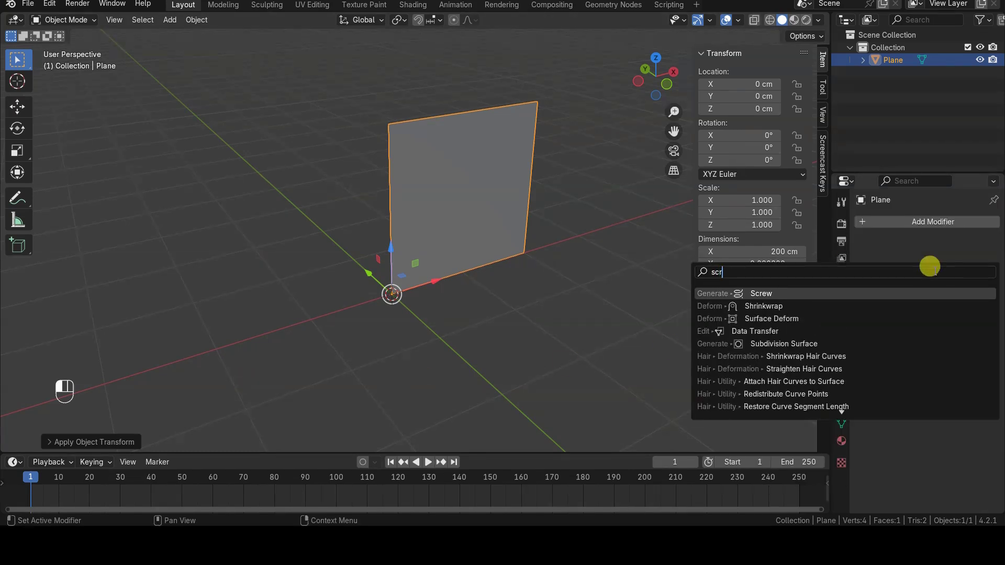
key("Return")
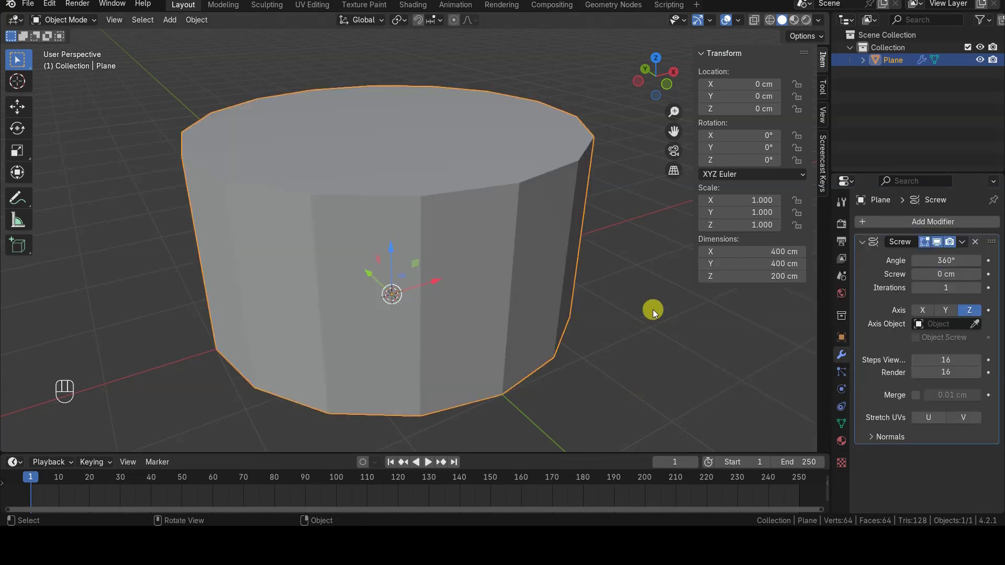
mouse_move(558, 273)
middle_mouse_down()
mouse_move(549, 249)
mouse_move(544, 273)
middle_mouse_up()
Step: Check the plane's geometry in wireframe Edit Mode, then return to Object Mode with Solid shading
key("Tab")
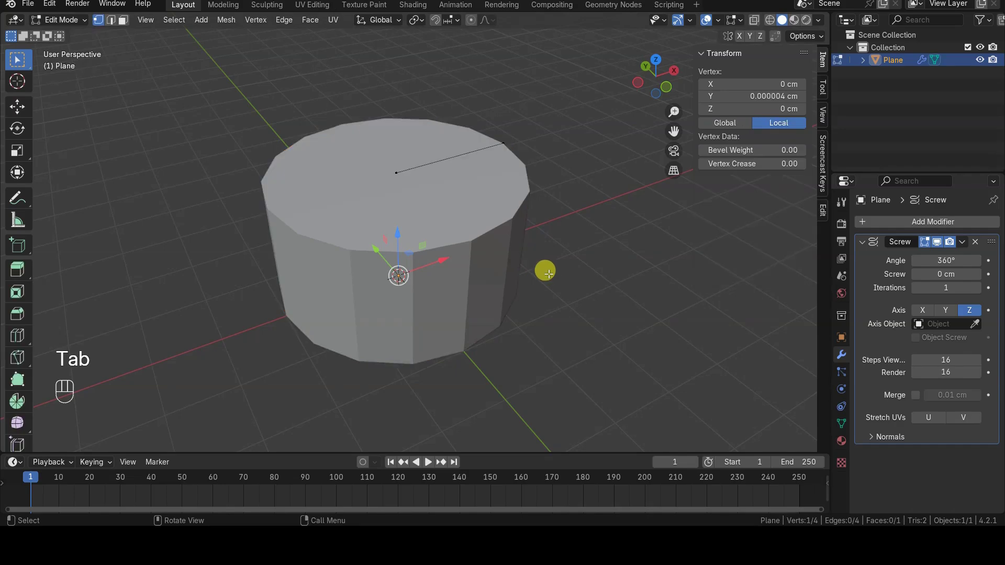
key("z")
left_click(445, 273)
key("a")
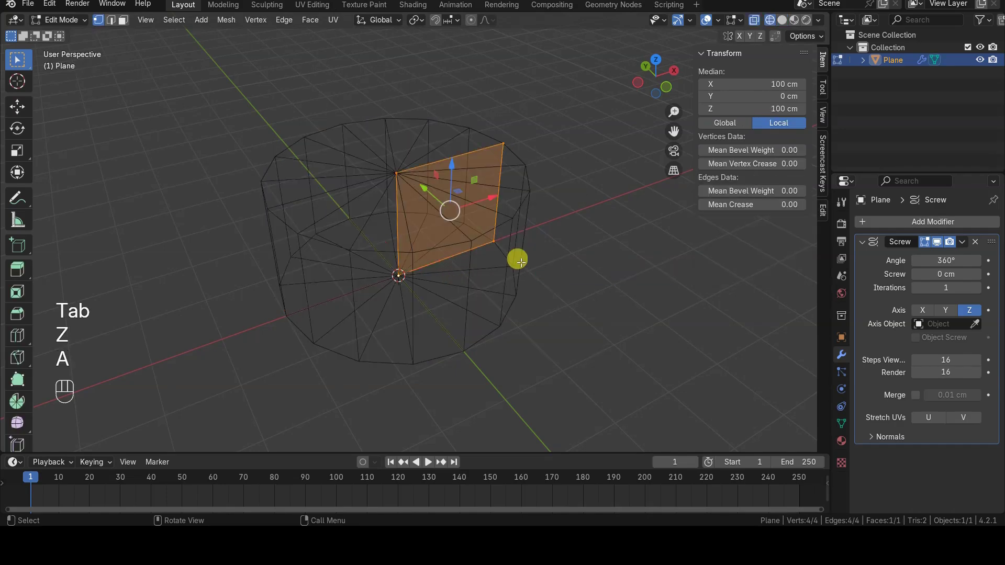
left_click(73, 23)
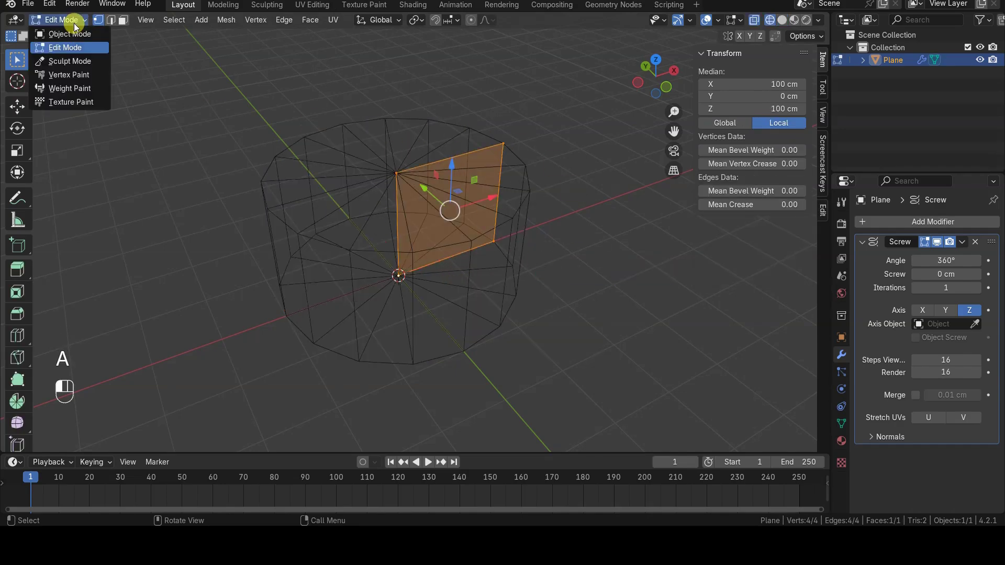
left_click(74, 36)
key("z")
left_click(529, 264)
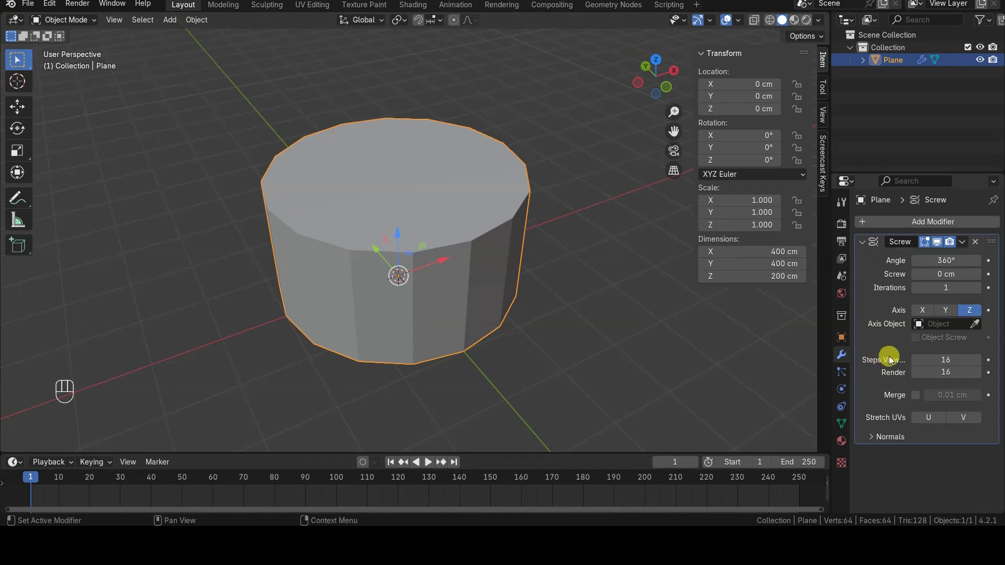
Step: Set the Screw modifier's viewport and render steps both to 36
left_click(944, 360)
type("36")
key("Tab")
type("36")
key("Return")
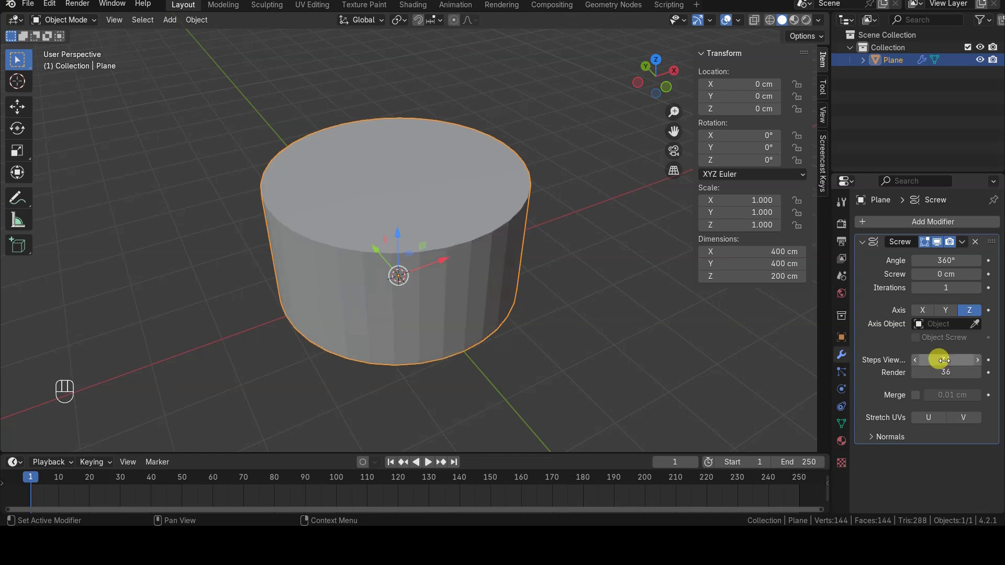
mouse_move(589, 293)
middle_mouse_down()
mouse_move(580, 291)
mouse_move(586, 312)
mouse_move(585, 283)
middle_mouse_up()
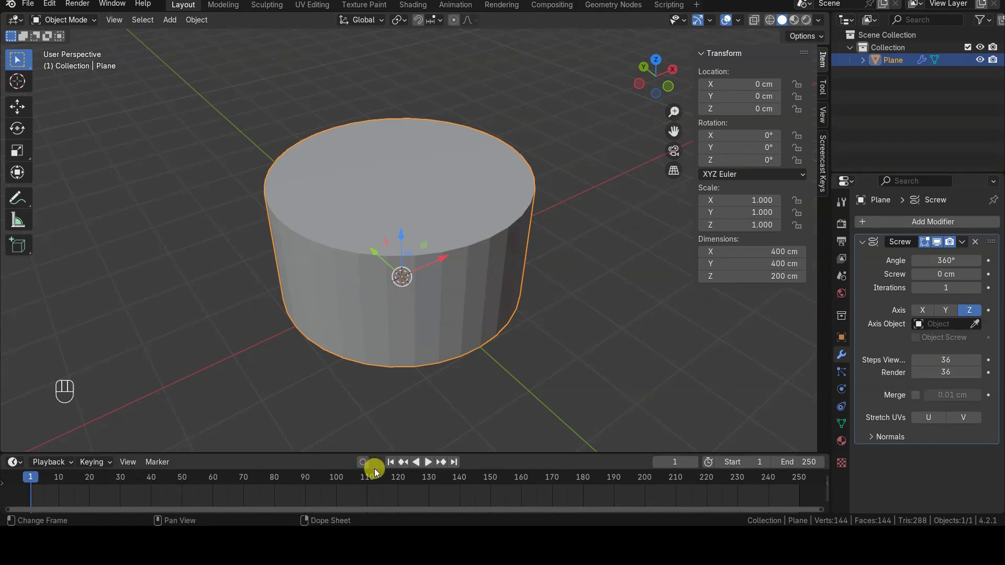
Step: Set the Screw angle to 0° and keyframe it at frame 1
left_click(922, 260)
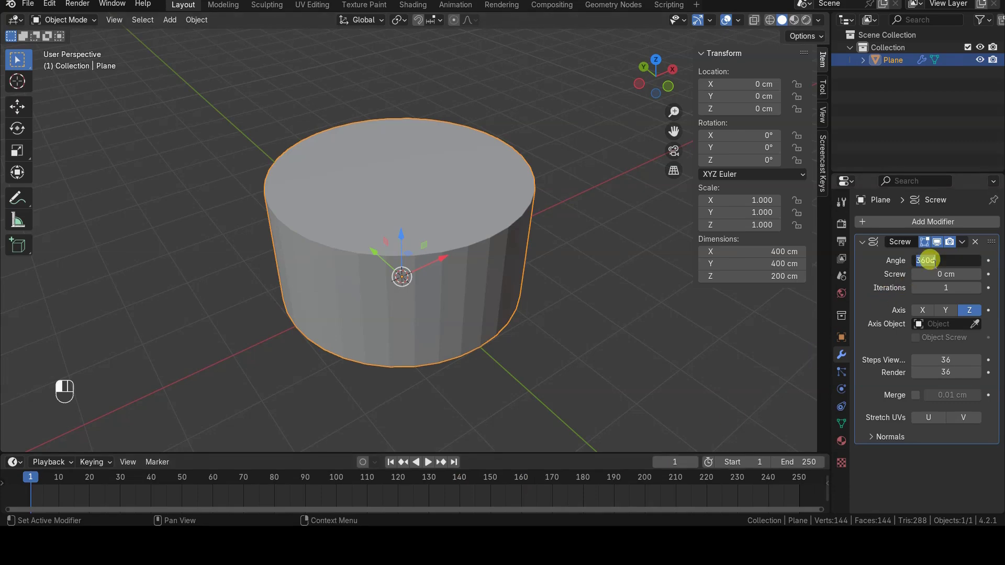
type("0")
key("Return")
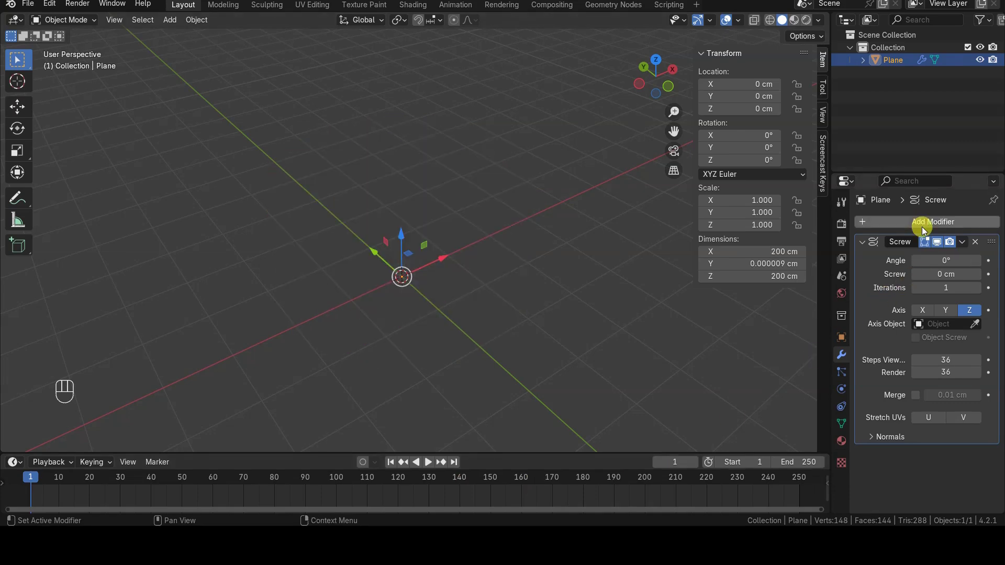
right_click(939, 260)
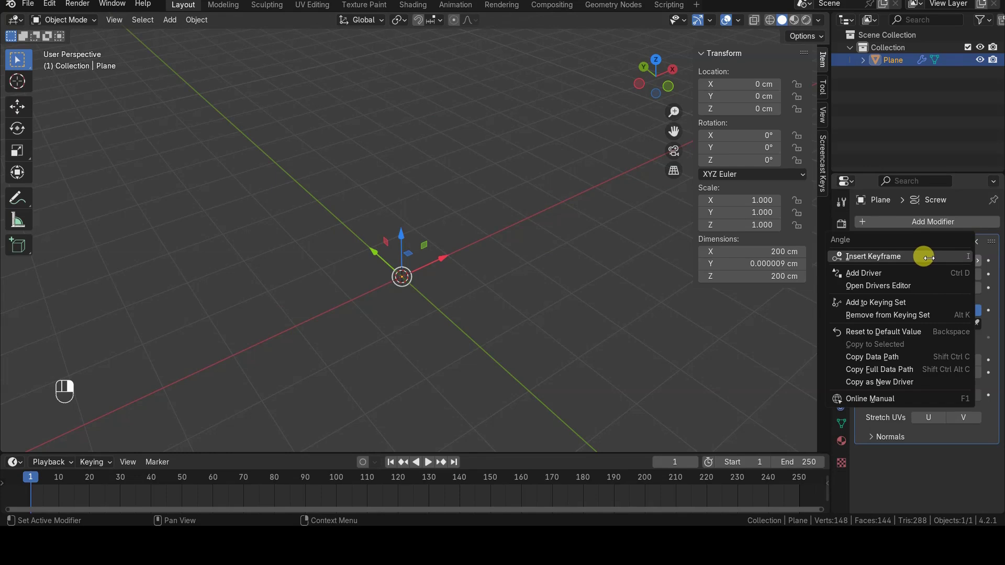
left_click(925, 257)
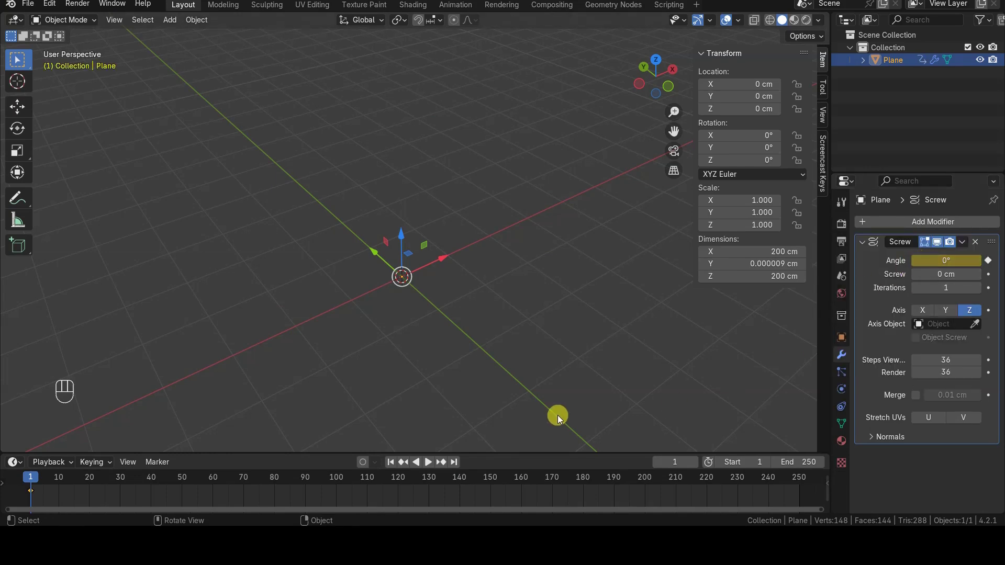
Step: At frame 250, set the Screw angle to 360° and keyframe it, then return to frame 1
left_click(454, 462)
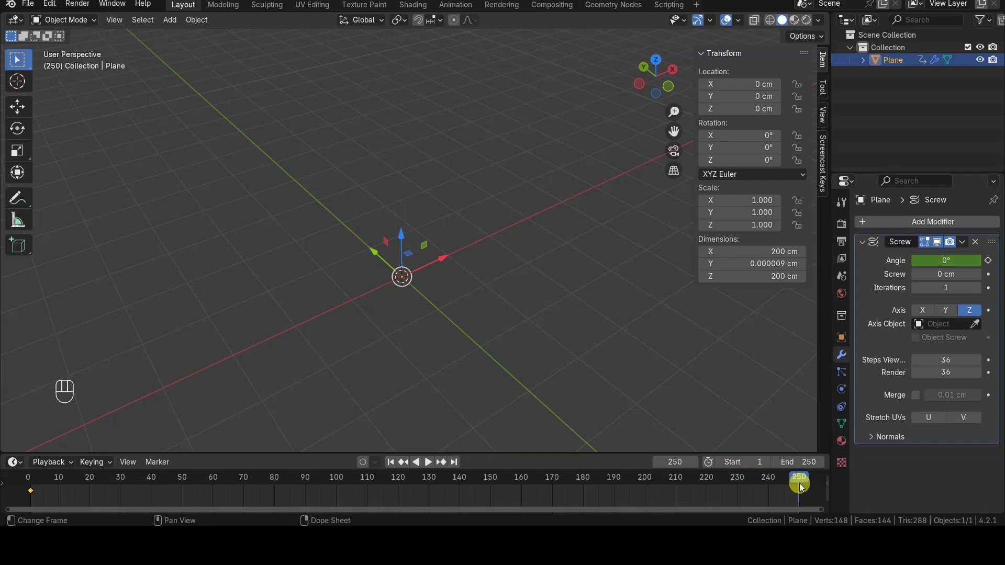
left_click(941, 260)
type("360")
key("Return")
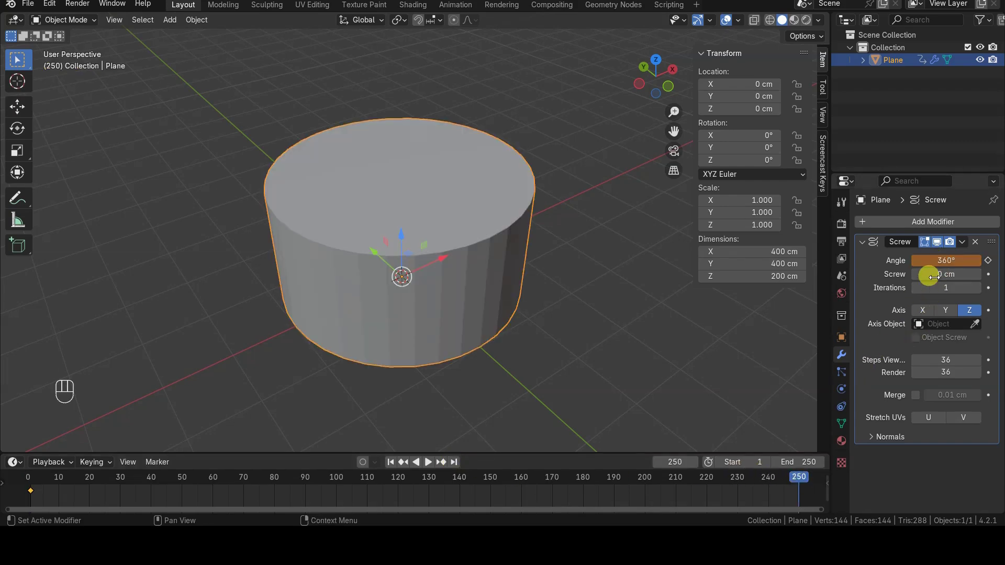
right_click(939, 261)
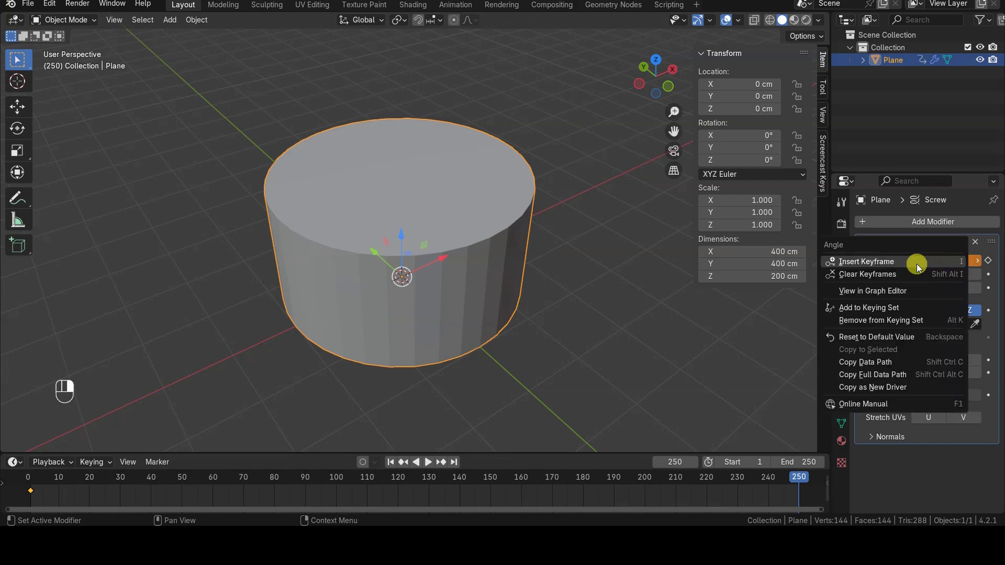
left_click(916, 264)
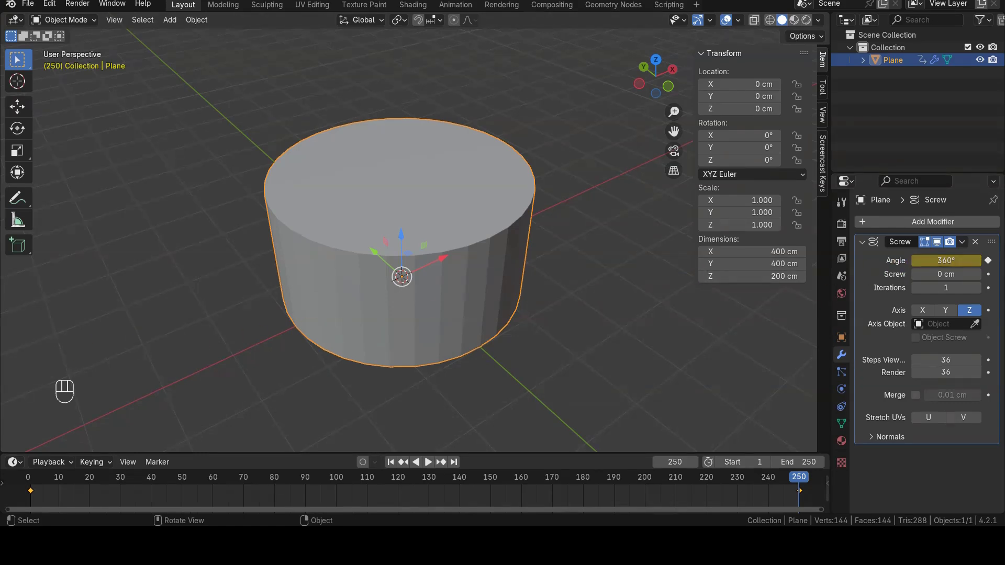
left_click(391, 462)
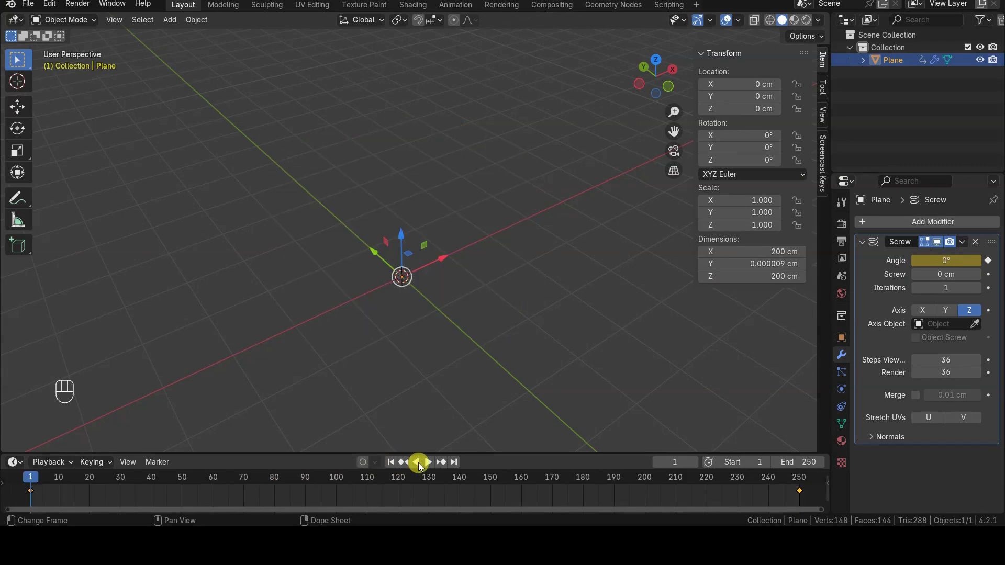
Step: Play the revolve animation and pause at frame 214, with the cylinder swept to 308°
left_click(429, 463)
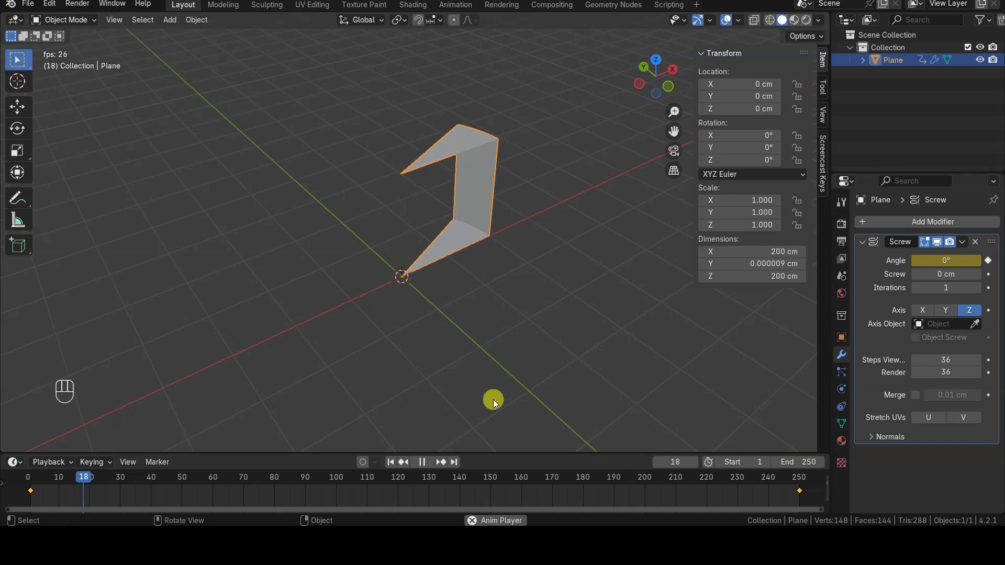
middle_click_drag(580, 347, 560, 359)
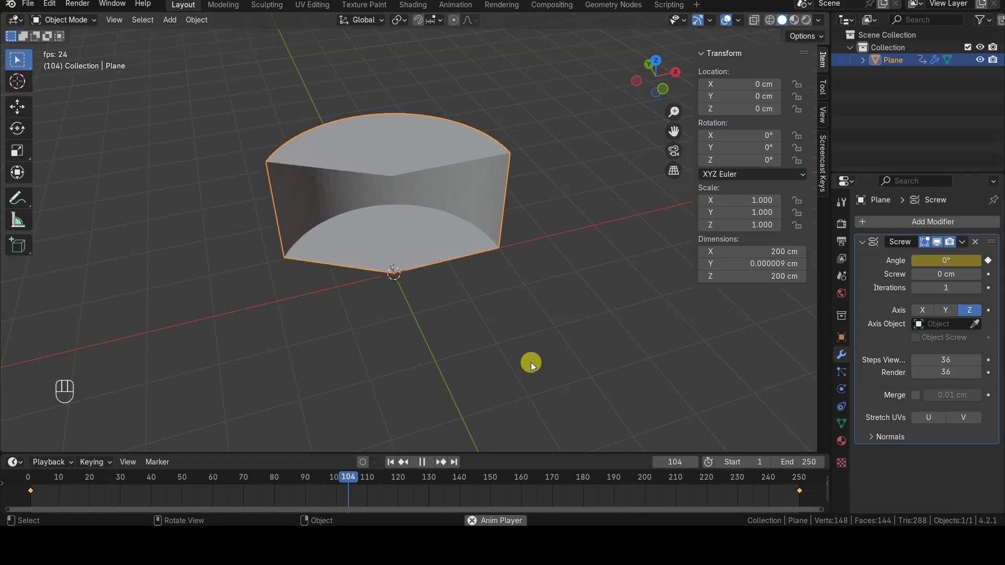
middle_click_drag(519, 391, 526, 379)
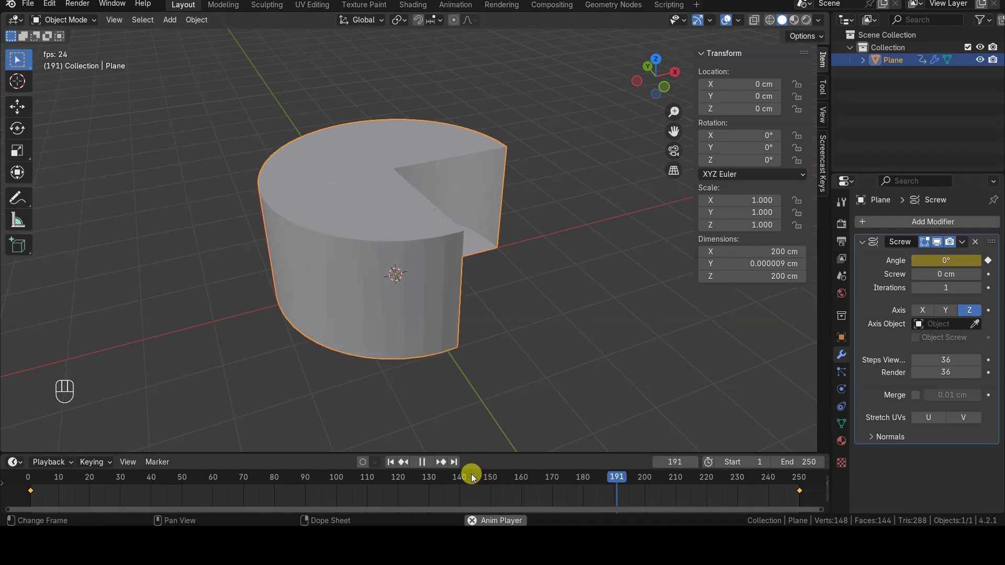
left_click(427, 463)
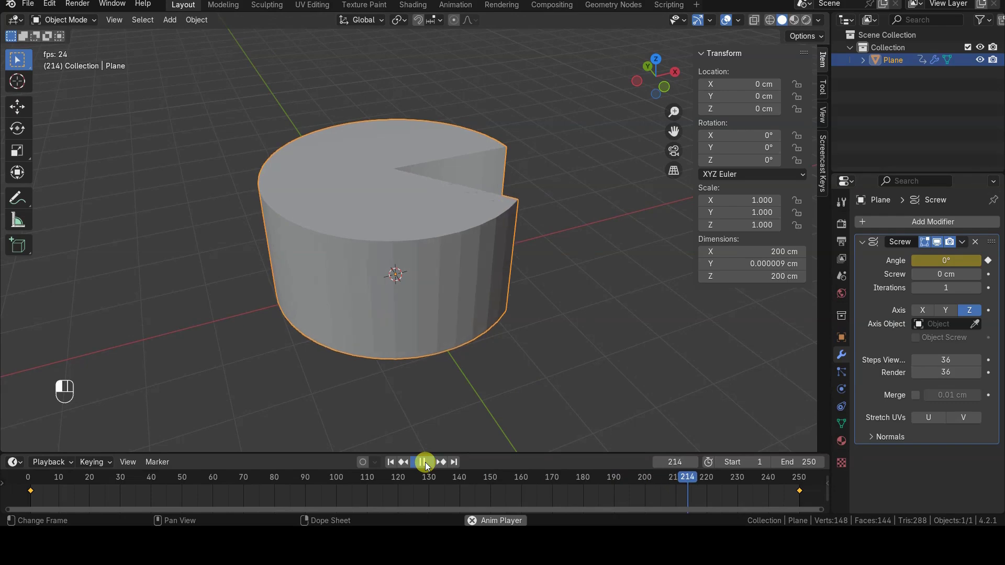
right_click(474, 285)
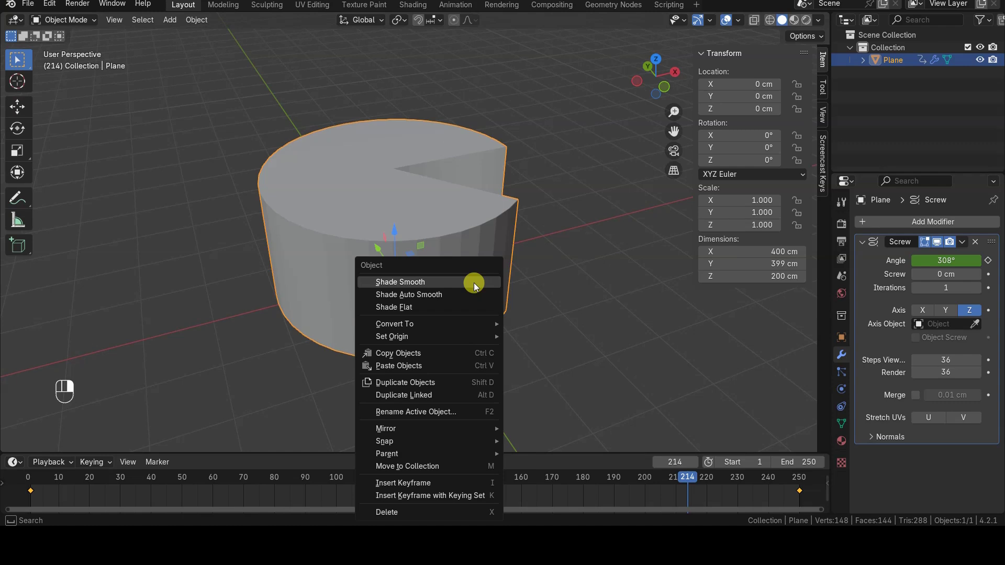
Step: Apply Shade Smooth to the revolved mesh and rewind to frame 1, where the Screw angle is 0°
left_click(474, 285)
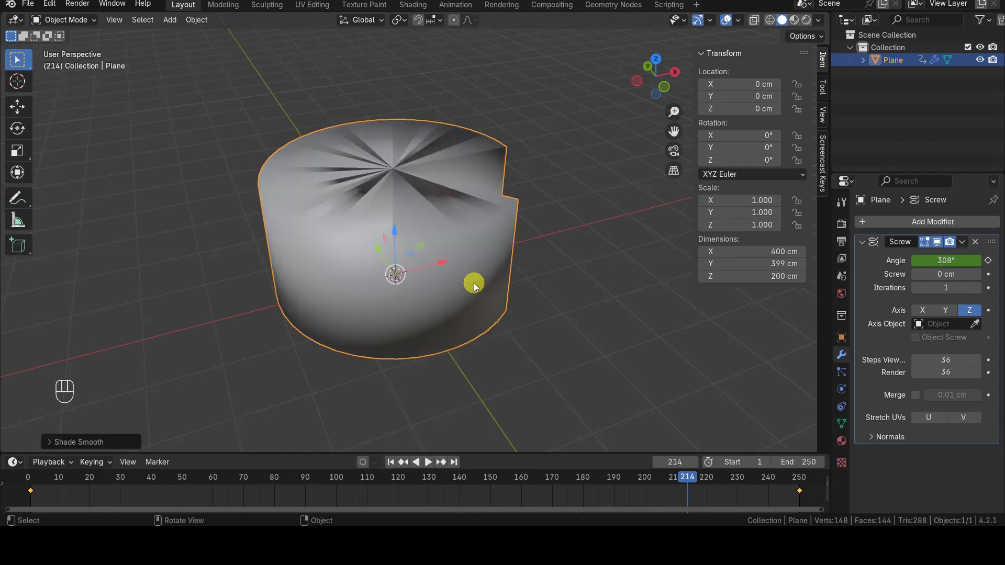
left_click(391, 463)
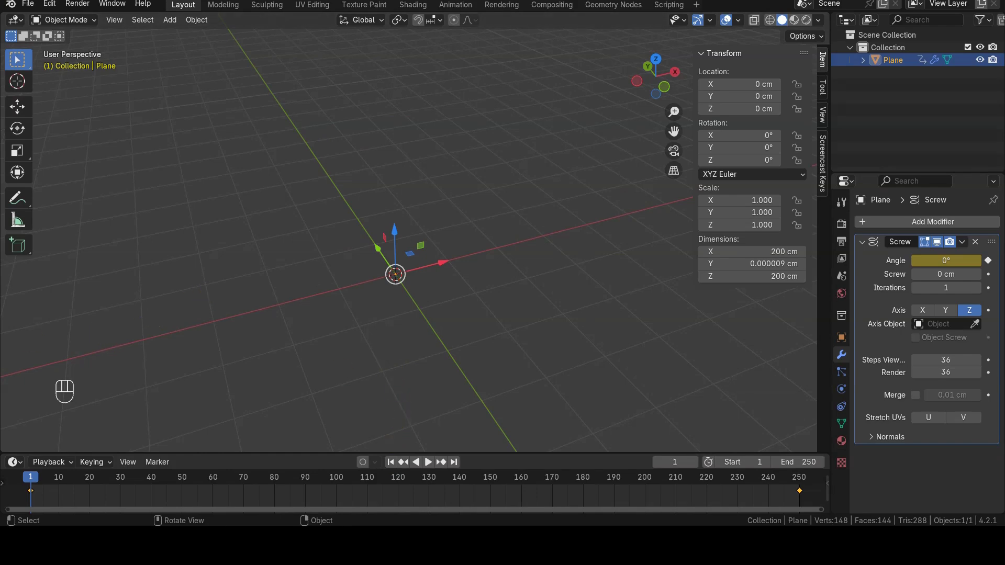
Step: Set the Screw angle to 41° and delete the plane's two top vertices in Edit Mode
left_click_drag(937, 260, 968, 260)
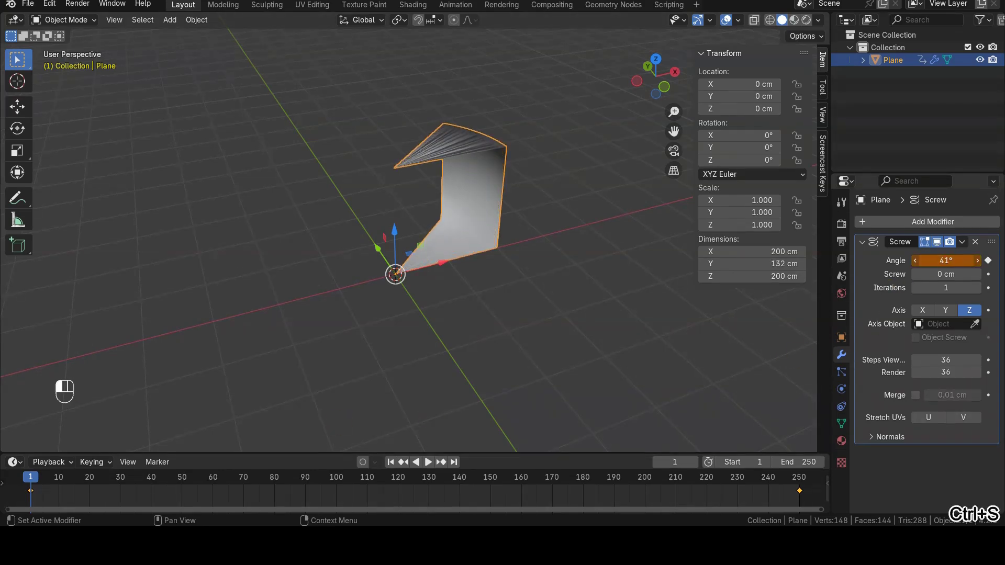
scroll(565, 265, "up", 1)
key("Tab")
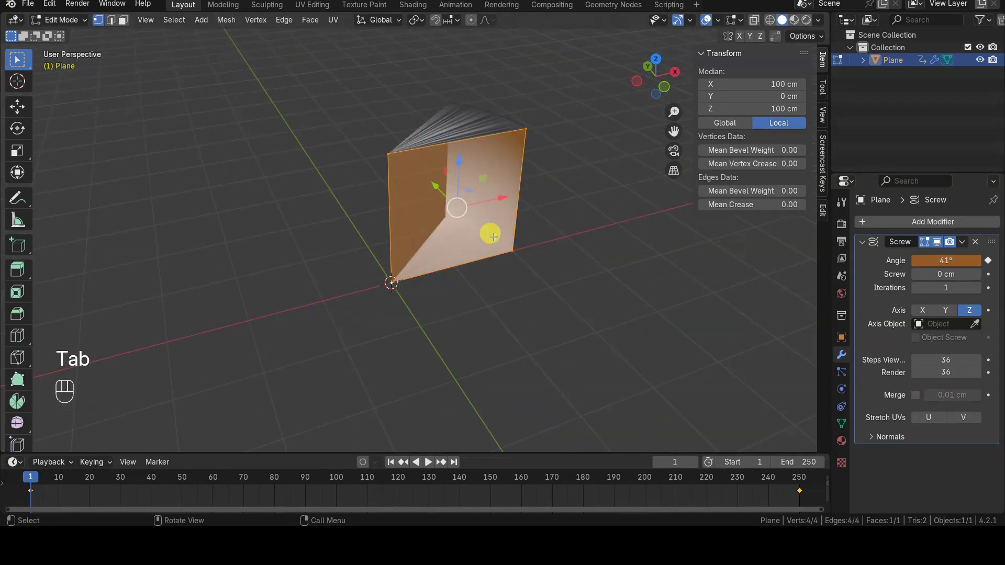
left_click(388, 153)
left_click(522, 125, "shift")
middle_click_drag(512, 135, 487, 206, "shift")
key("x")
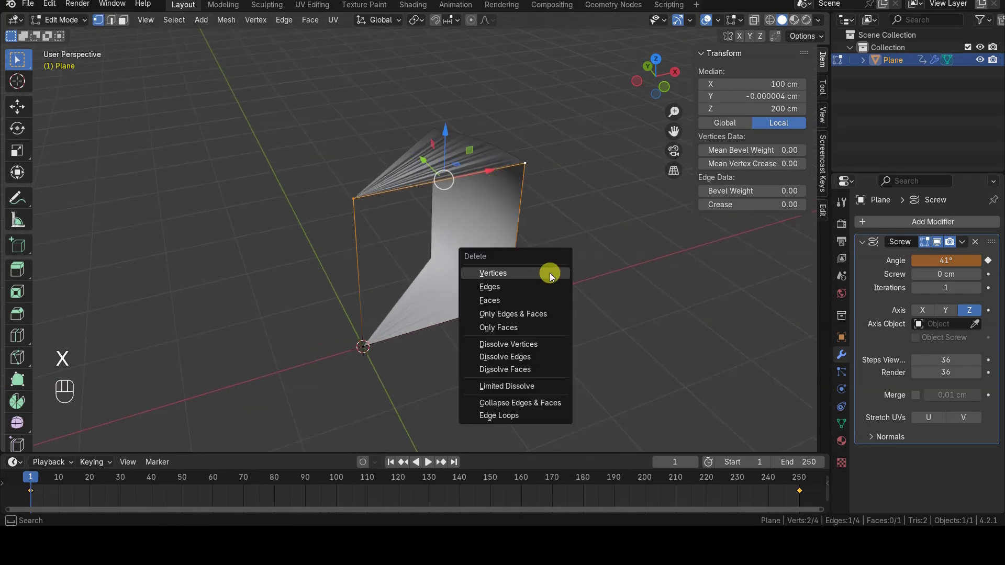
left_click(547, 273)
Step: Play the animation to frame 46 to check the flat fan, then return to Object Mode
left_click(428, 463)
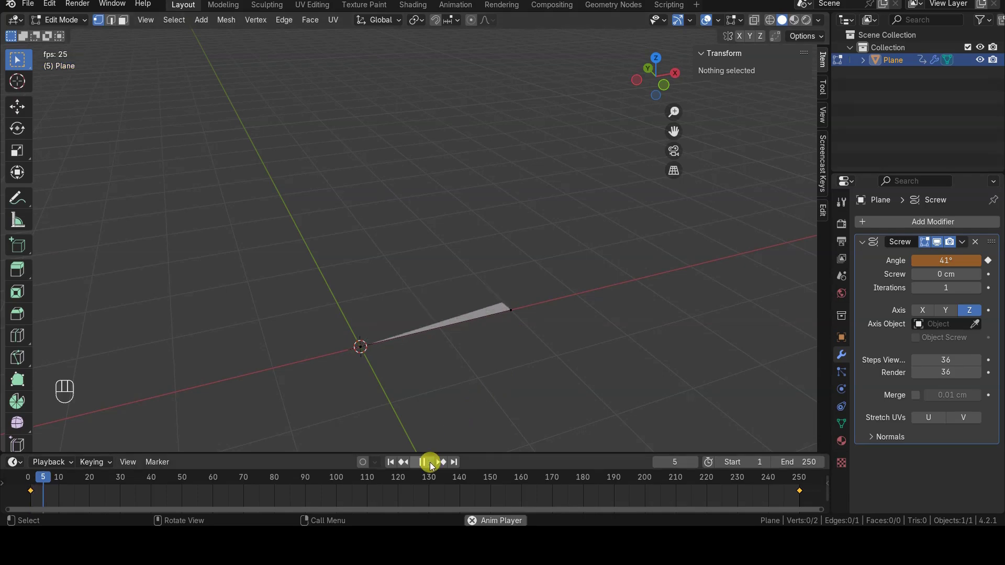
left_click(428, 462)
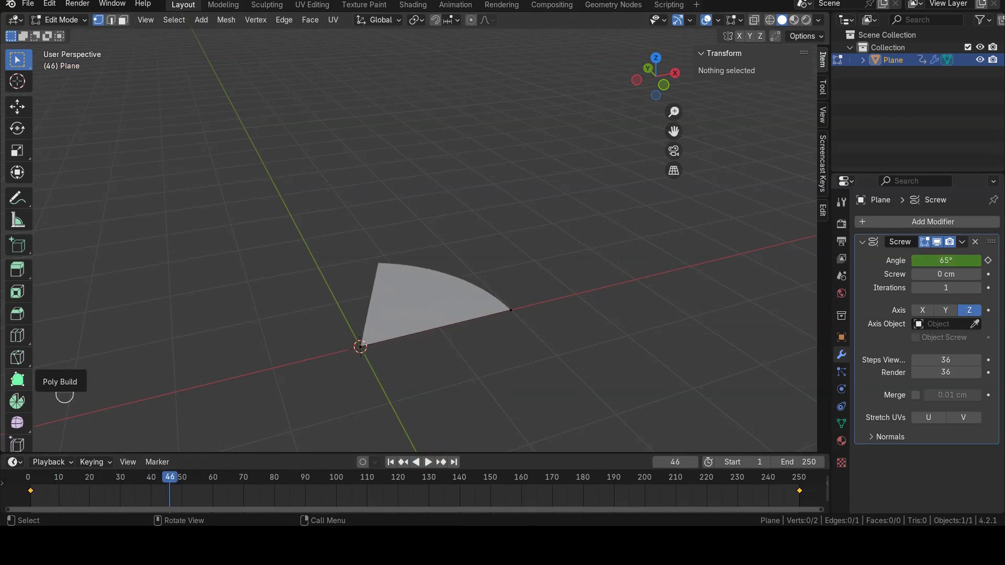
left_click(59, 20)
left_click(63, 31)
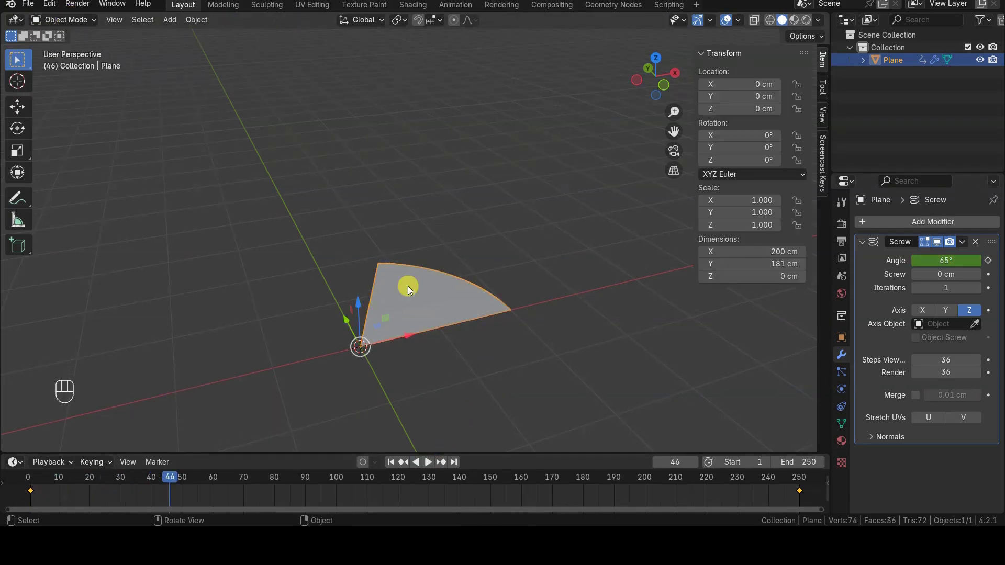
Step: Collapse the Screw modifier and add a Solidify modifier, undoing a stray -200 offset edit
left_click(861, 242)
left_click(958, 221)
type("solid")
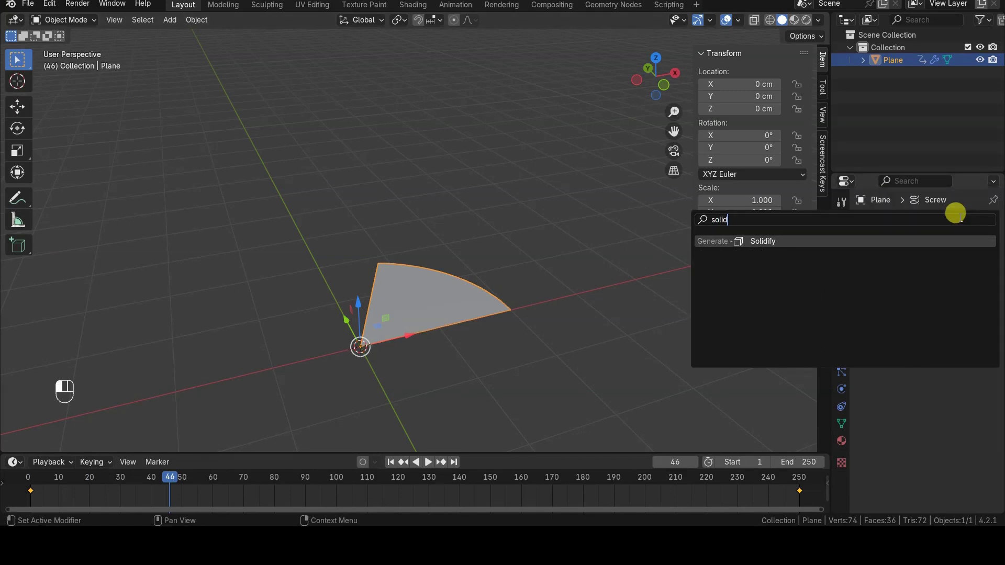
key("Return")
left_click_drag(935, 308, 935, 308)
type("-200")
key("Return")
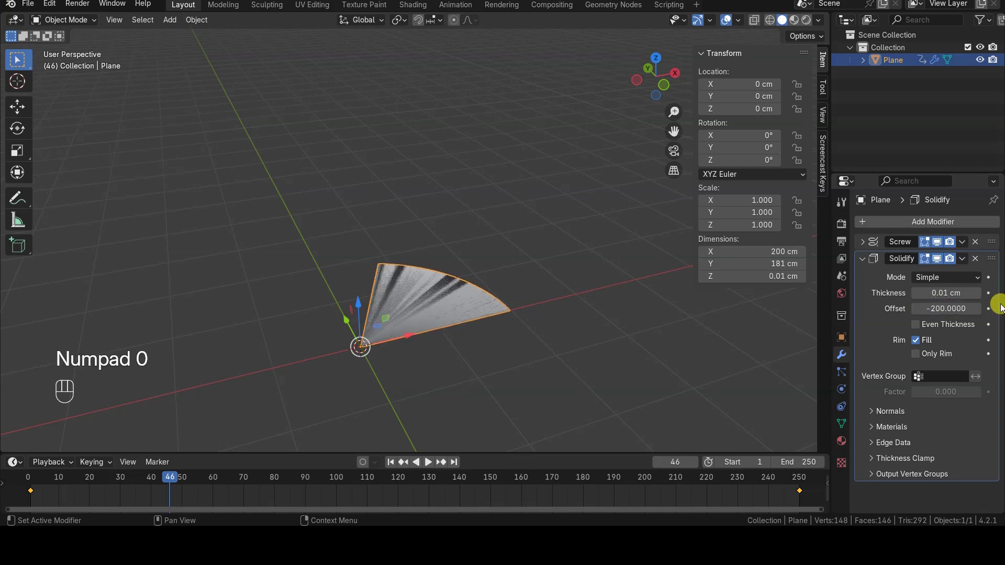
key("ctrl+z")
key("ctrl+z")
Step: Set the Solidify thickness to -240 cm, making the fan a 240 cm tall wedge
left_click(945, 293)
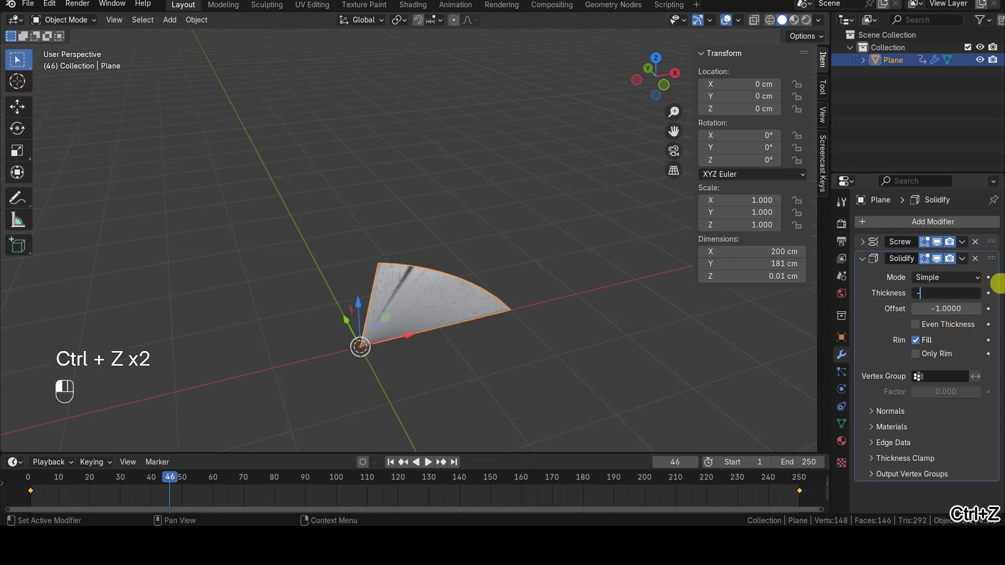
type("-200")
key("Return")
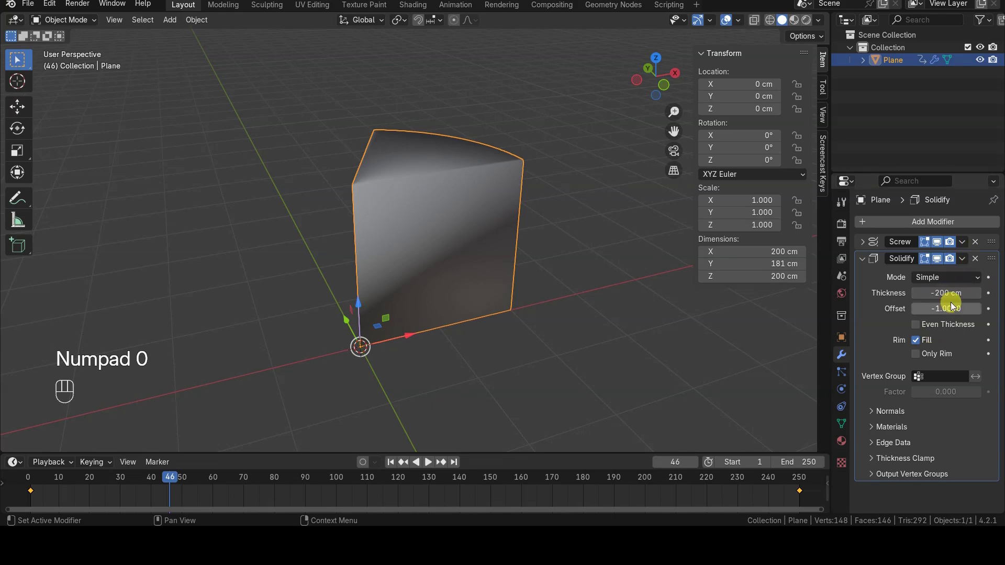
left_click(979, 292)
type("-240")
key("Return")
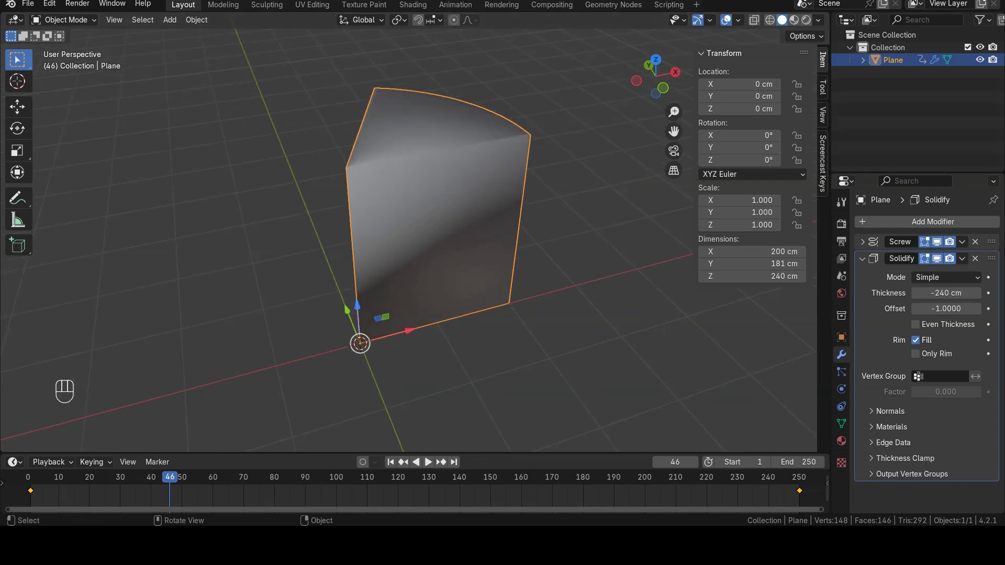
left_click(864, 259)
left_click(909, 225)
Step: Add a Smooth by Angle modifier to the wedge
type("smoot")
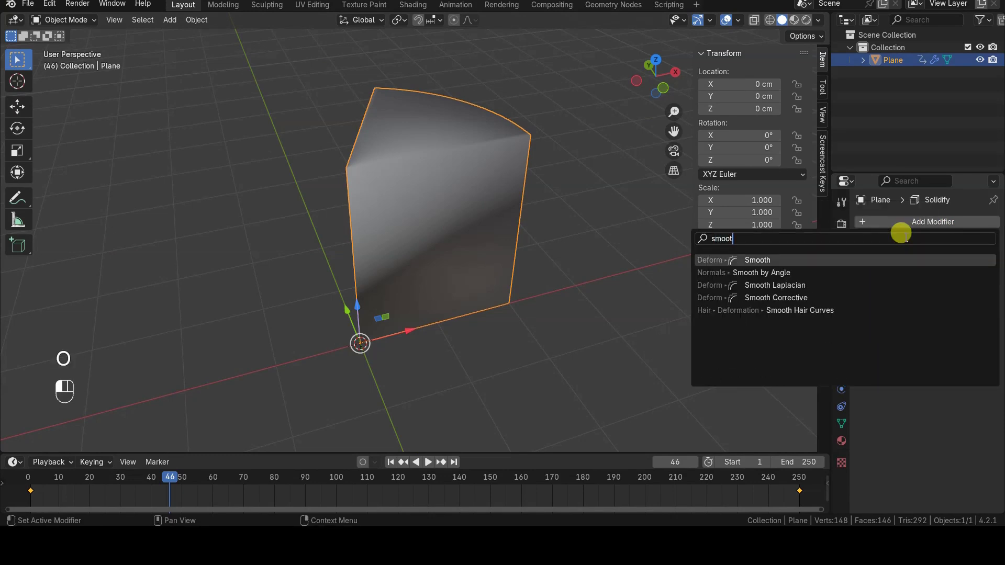
key("Down")
key("Return")
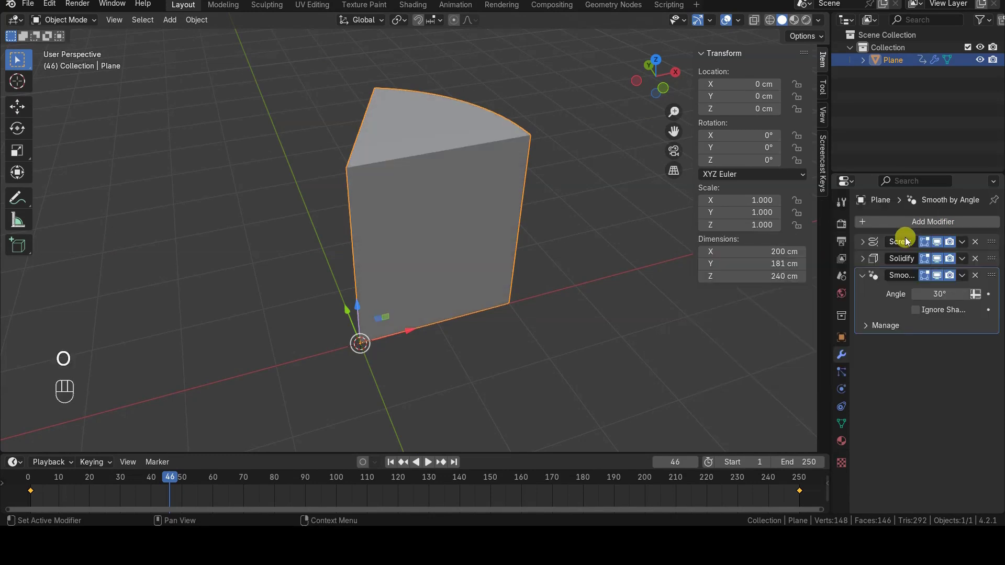
middle_click_drag(469, 278, 478, 276)
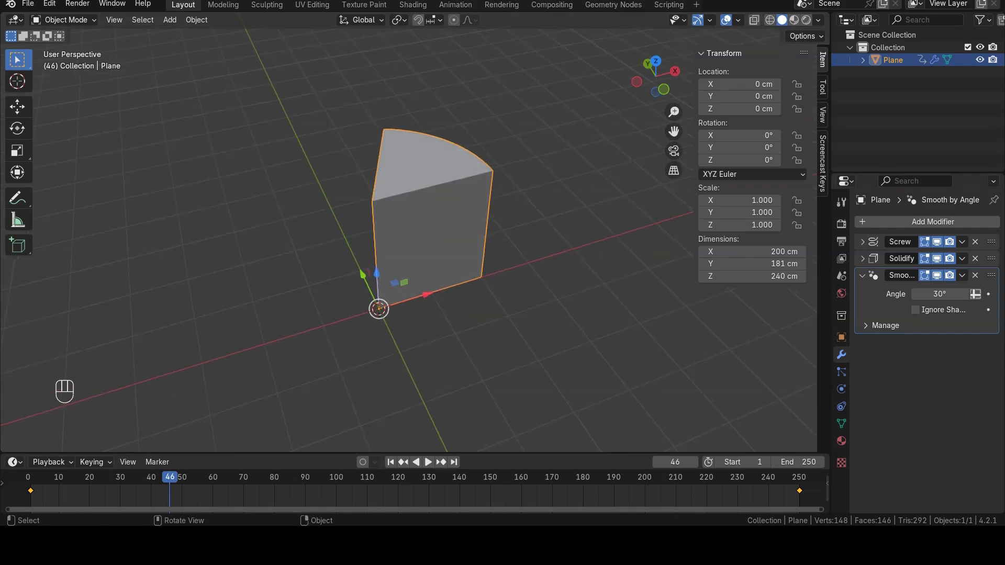
Step: Play the animation to watch the wedge grow, with the viewport sidebar hidden
left_click(428, 462)
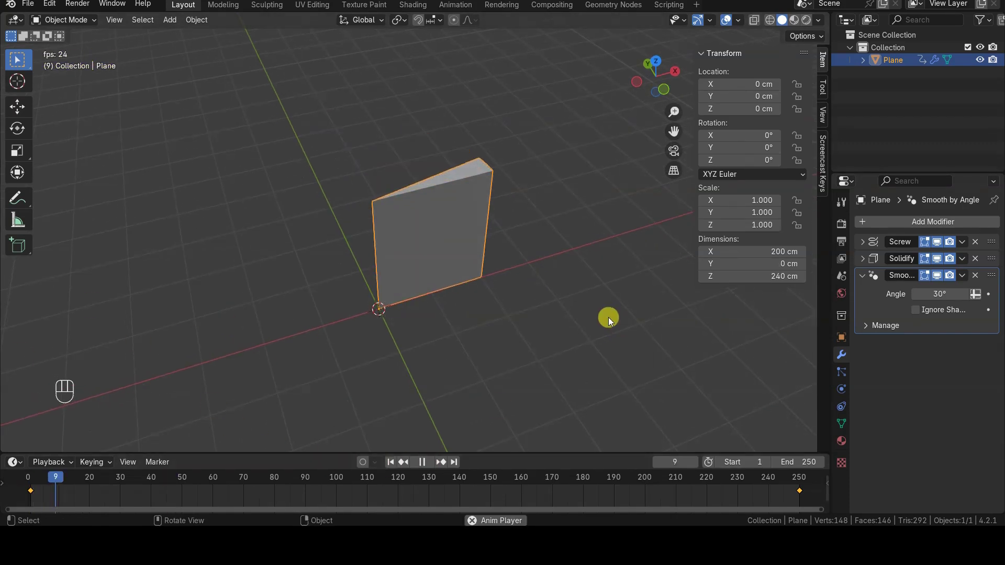
key("n")
middle_click_drag(519, 291, 534, 284, "shift")
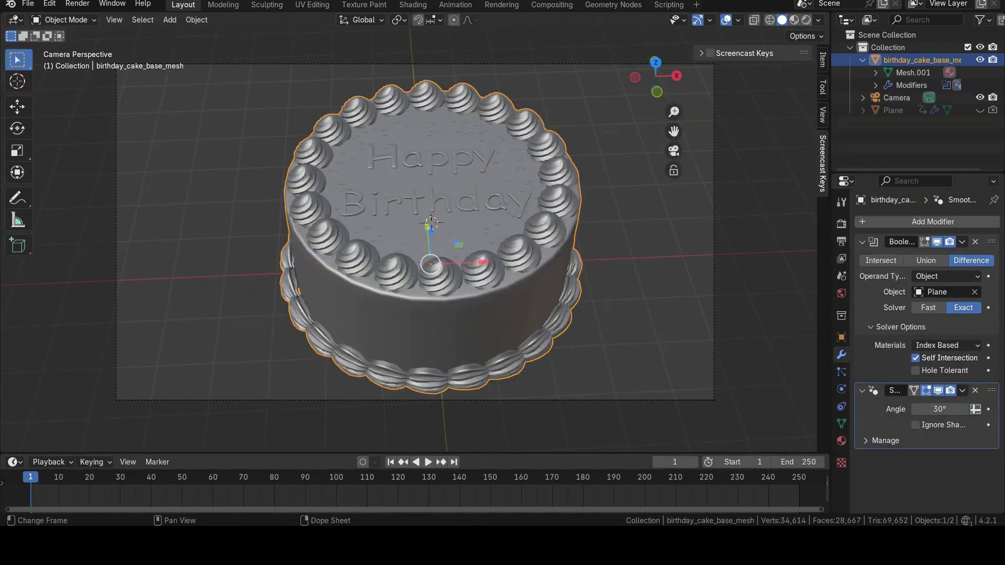
Step: Stop at frame 59, make the Plane cutter visible, then jump to frame 144 and resume playback
key("space")
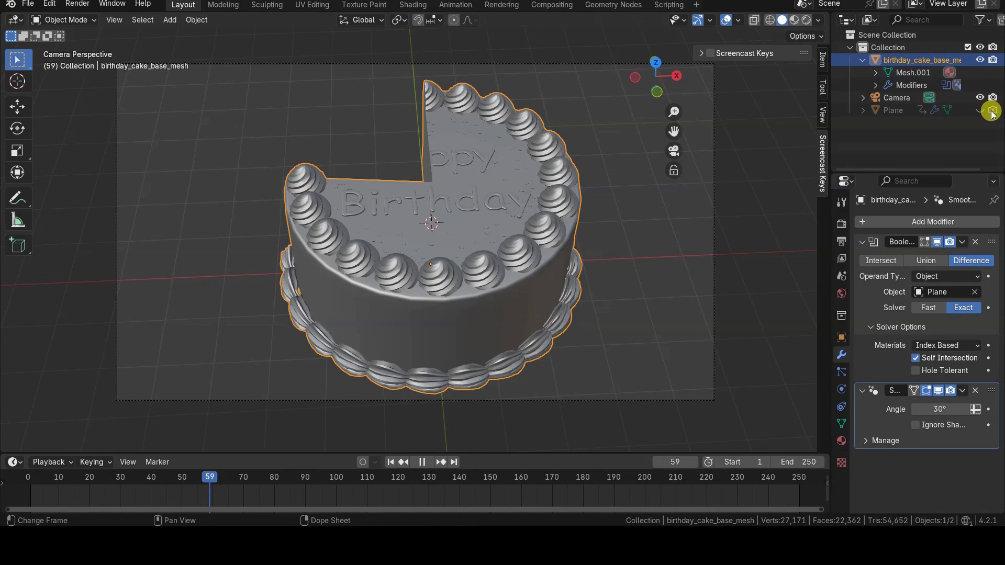
key("space")
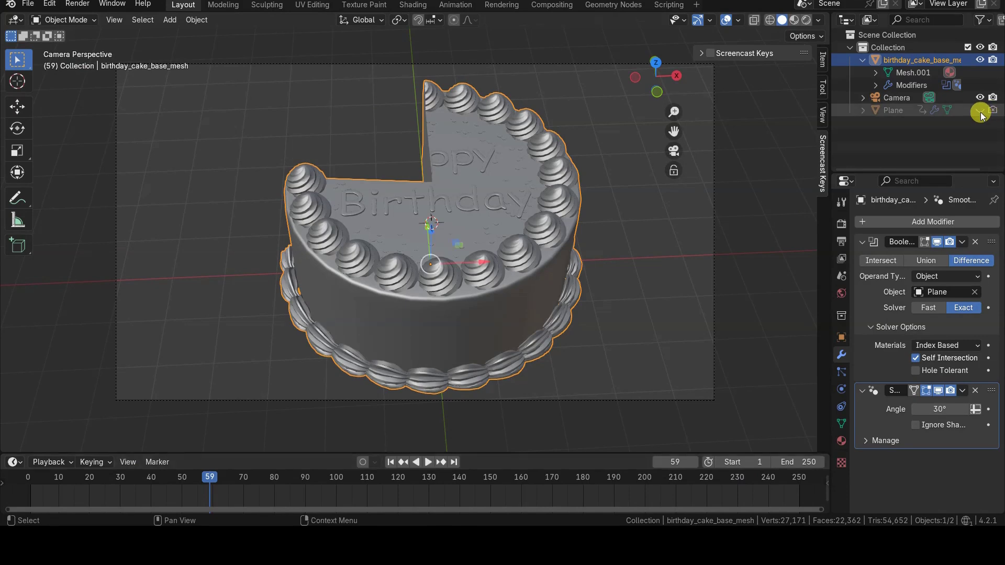
left_click(979, 110)
left_click(977, 111)
left_click(979, 110)
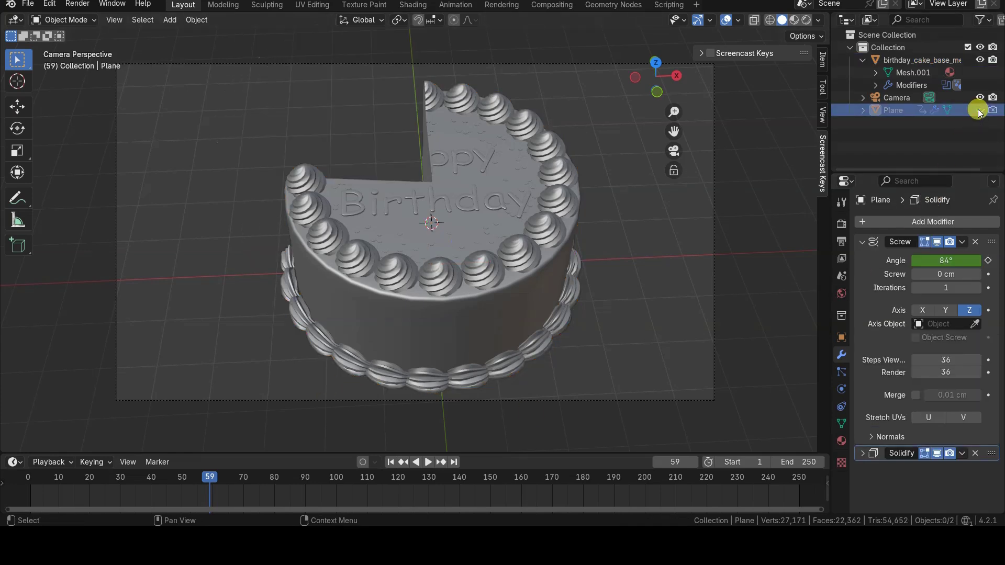
left_click(979, 111)
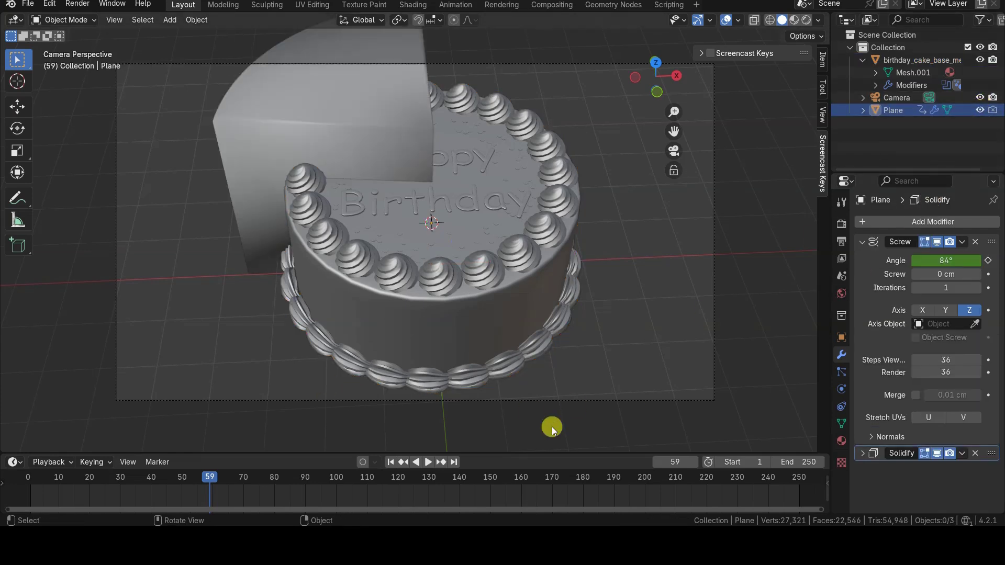
left_click(474, 482)
key("space")
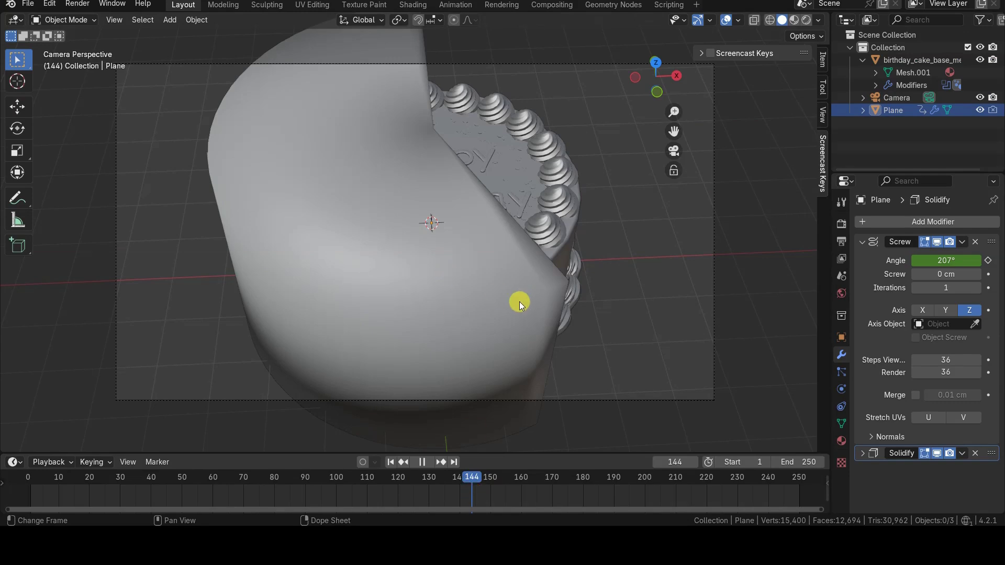